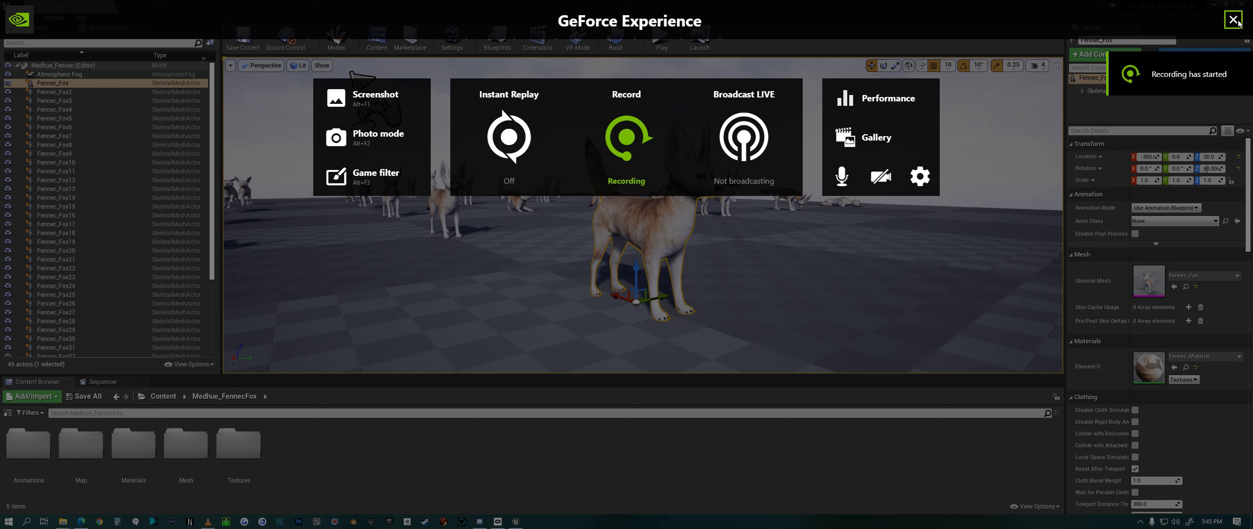
Dismiss the GeForce overlay and open the Map folder of the Medhue_FennecFox content.
{"action": "left_click", "coordinate": [1233, 20]}
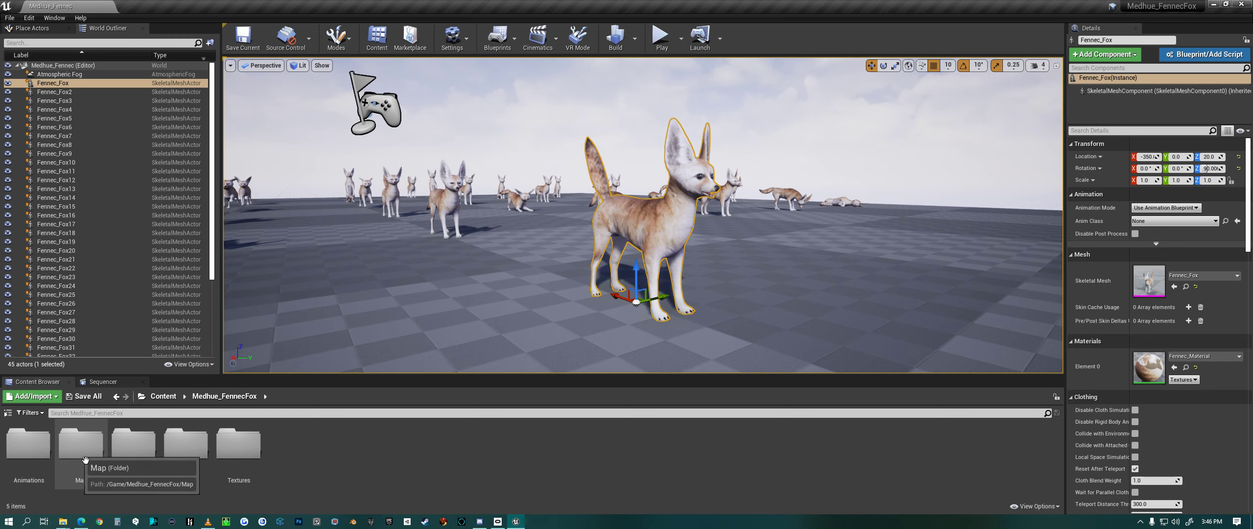
{"action": "double_click", "coordinate": [80, 445]}
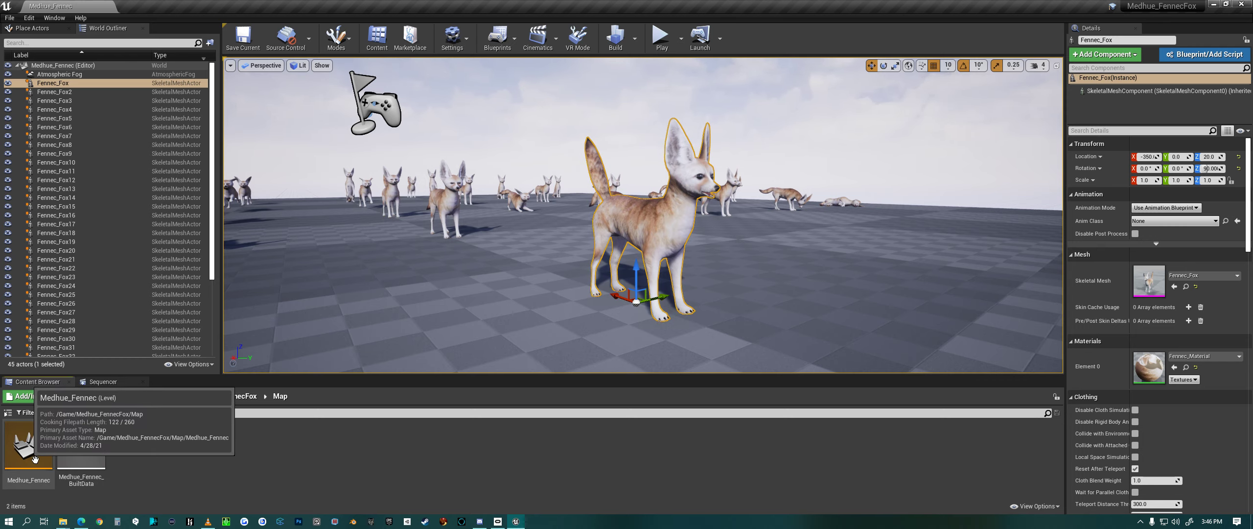
{"action": "left_click", "coordinate": [664, 39]}
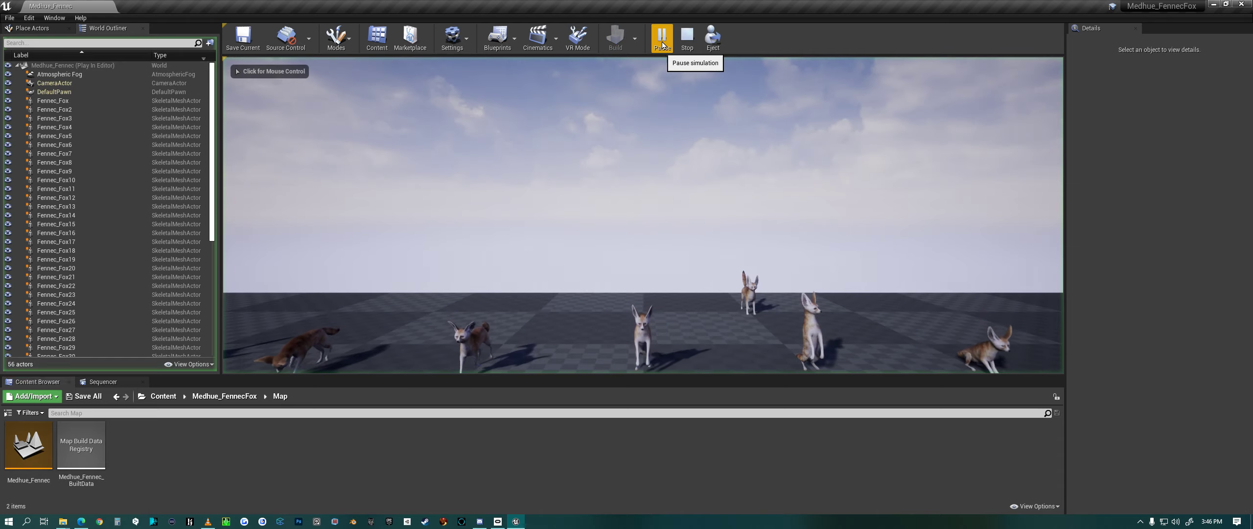
{"action": "left_click", "coordinate": [671, 248]}
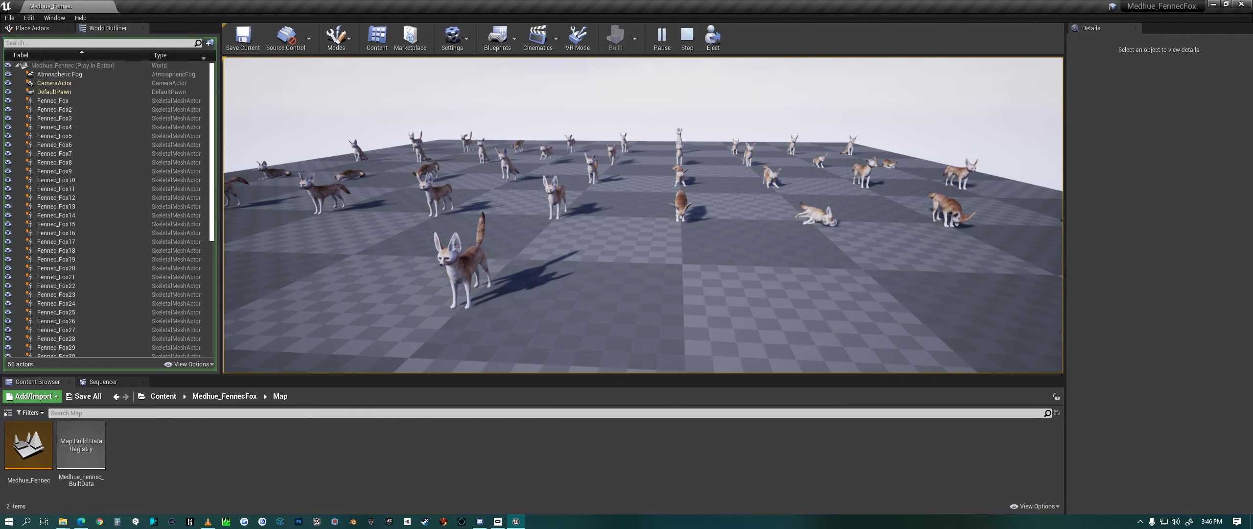
{"action": "key", "text": "Escape"}
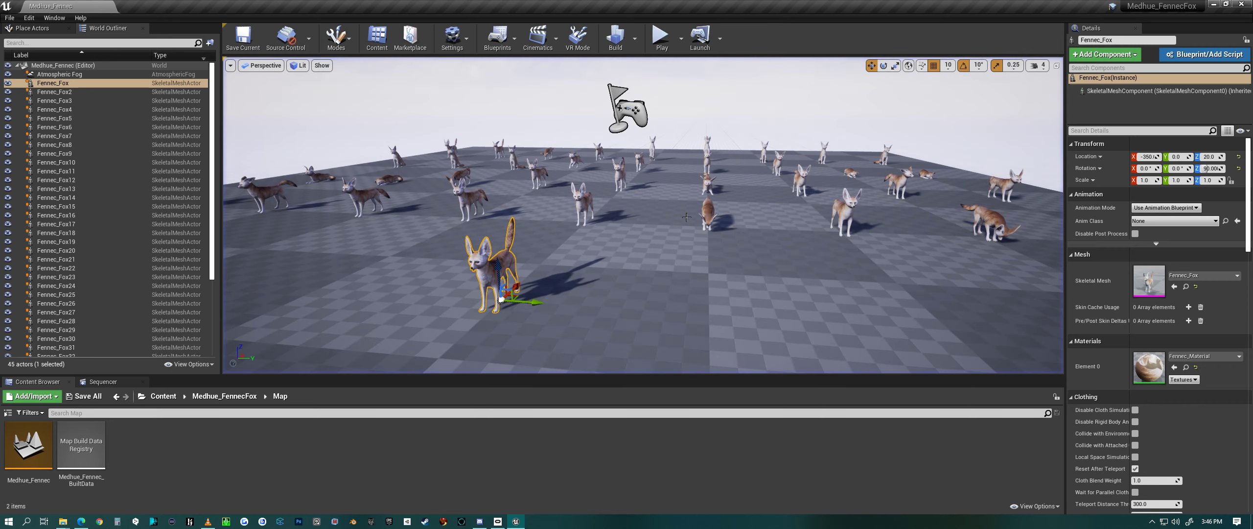
Browse the Mesh, Textures and Materials folders of the Medhue_FennecFox pack in turn.
{"action": "left_click", "coordinate": [226, 396]}
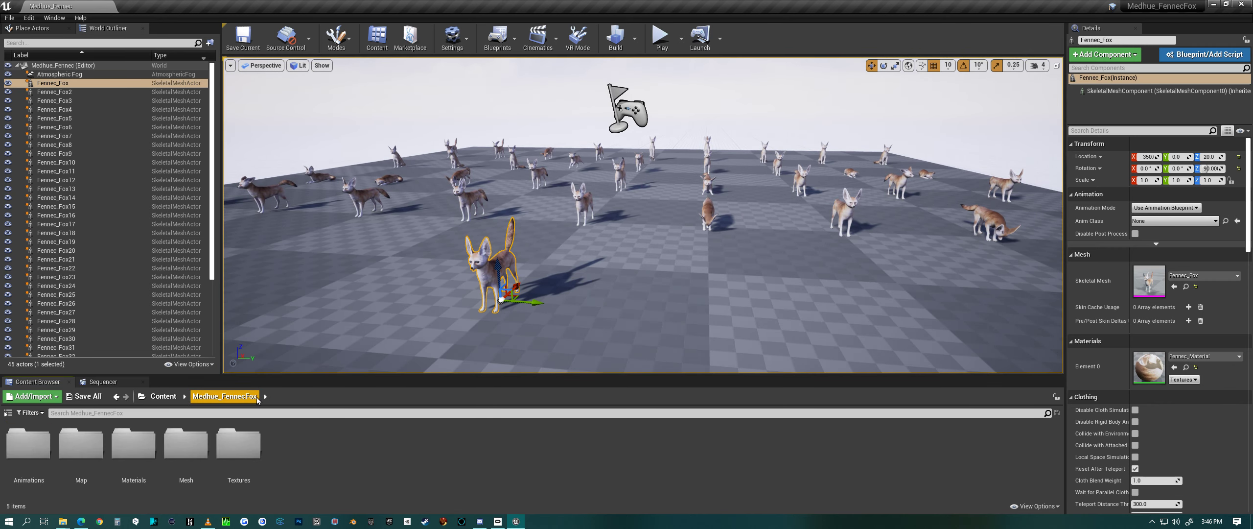
{"action": "double_click", "coordinate": [196, 458]}
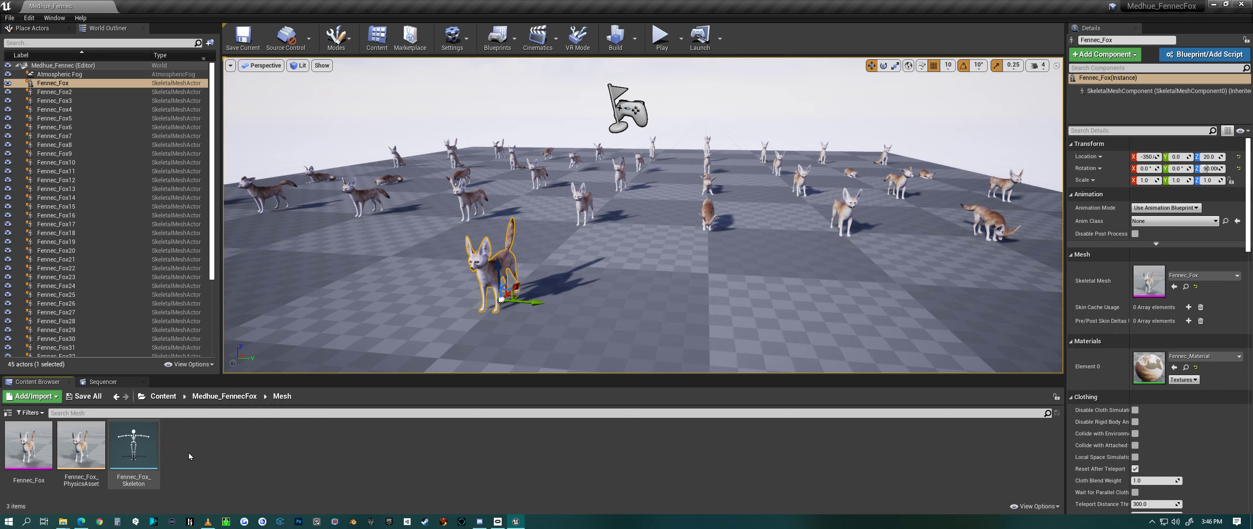
{"action": "left_click", "coordinate": [224, 396]}
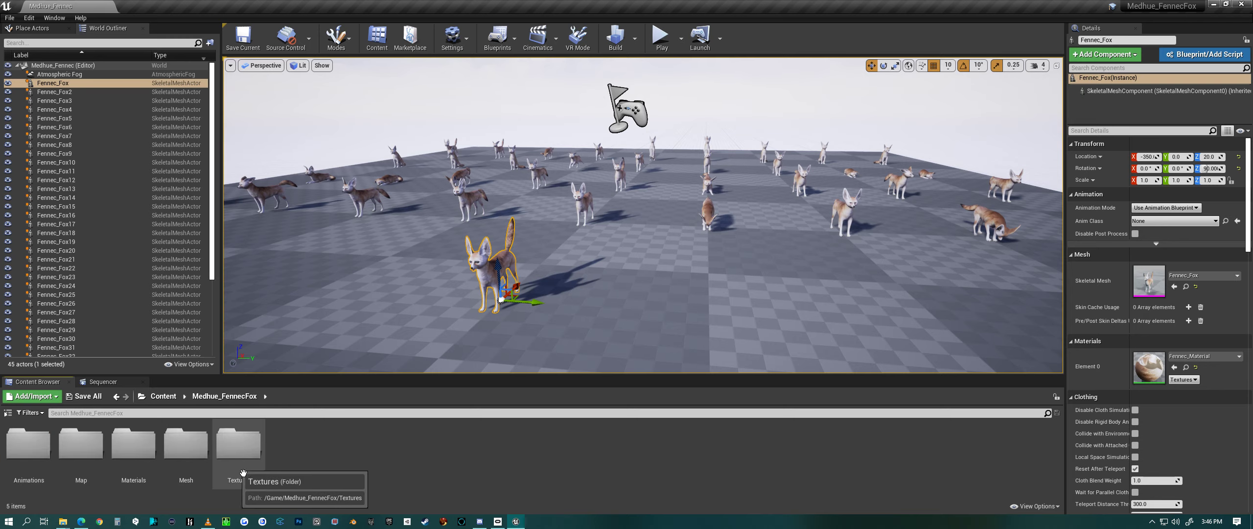
{"action": "double_click", "coordinate": [244, 451]}
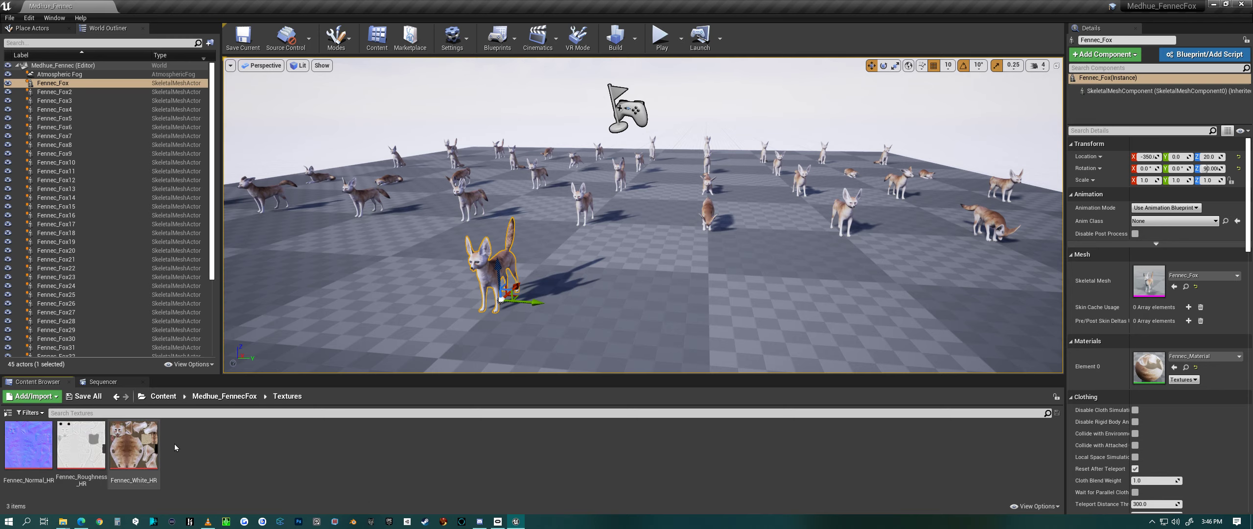
{"action": "left_click", "coordinate": [224, 396]}
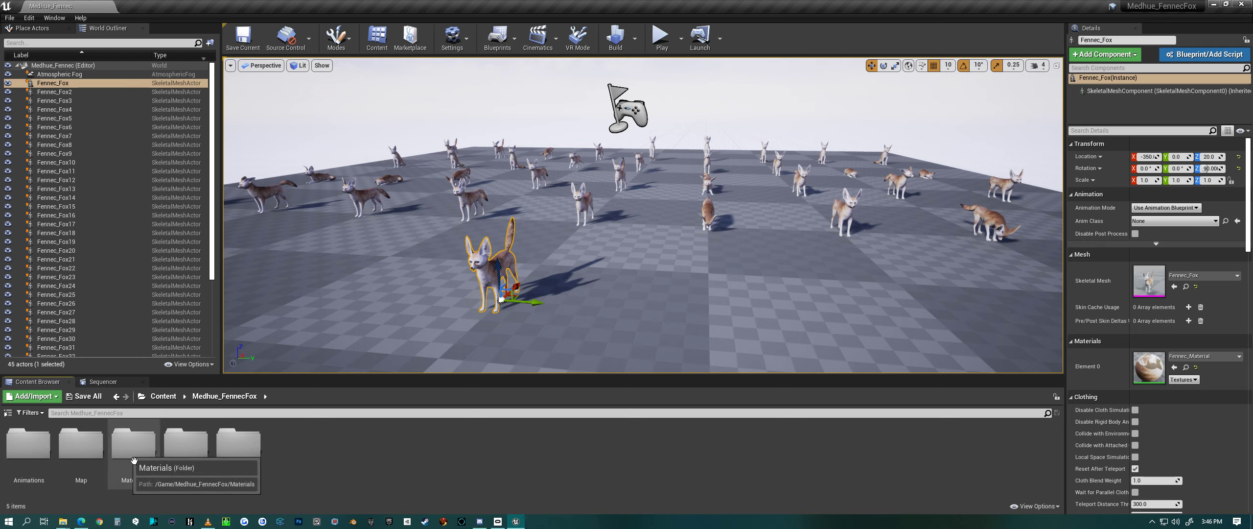
{"action": "double_click", "coordinate": [188, 451]}
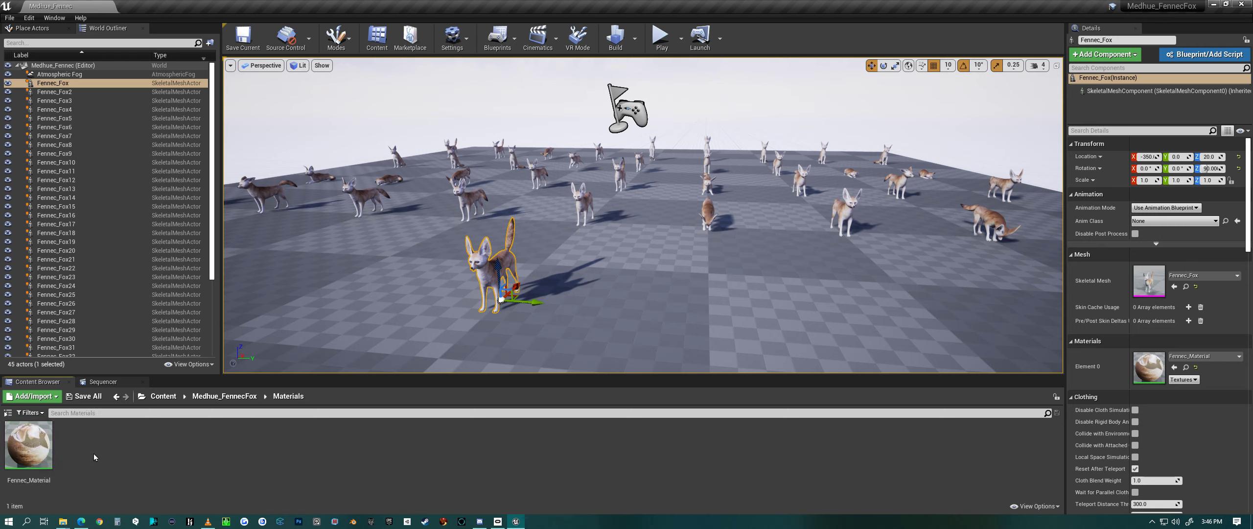
Enter the Animations folder and load Fennec_aDefault into the animation editor.
{"action": "left_click", "coordinate": [215, 397]}
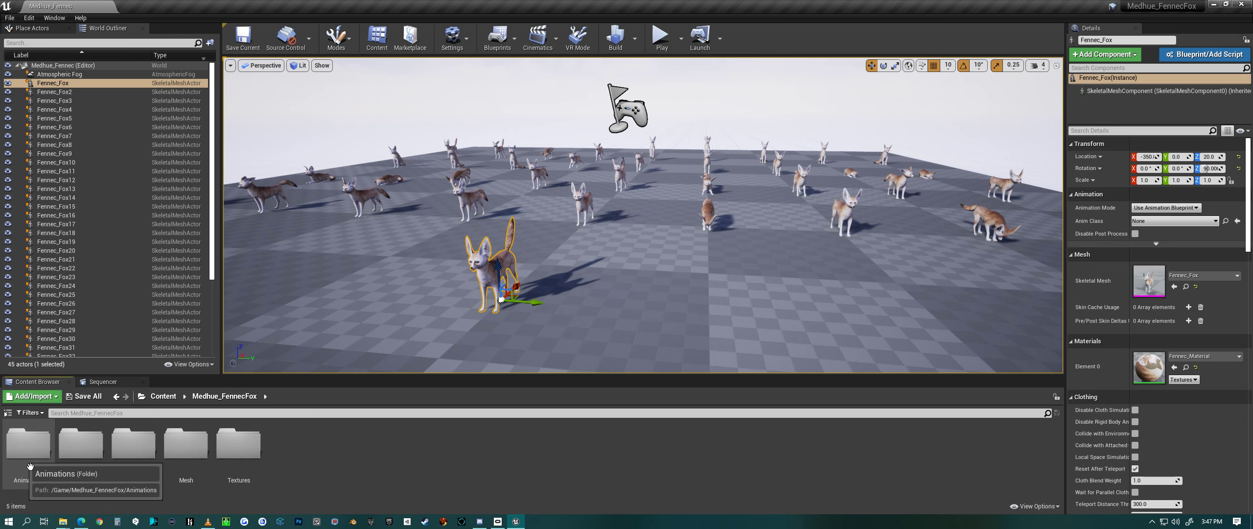
{"action": "double_click", "coordinate": [29, 442]}
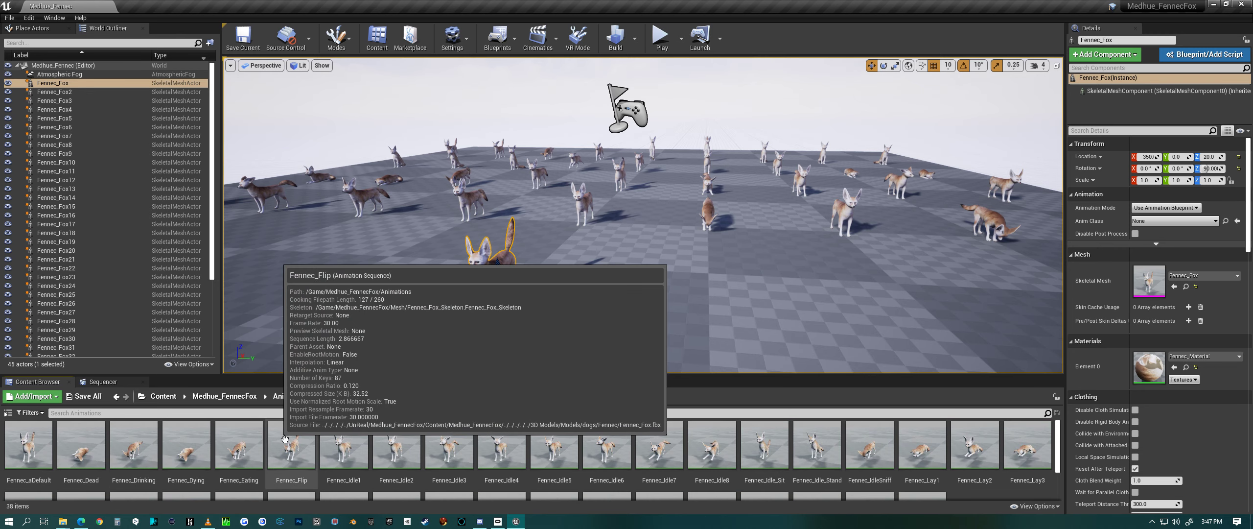
{"action": "scroll", "coordinate": [440, 457], "scroll_direction": "down", "scroll_amount": 2}
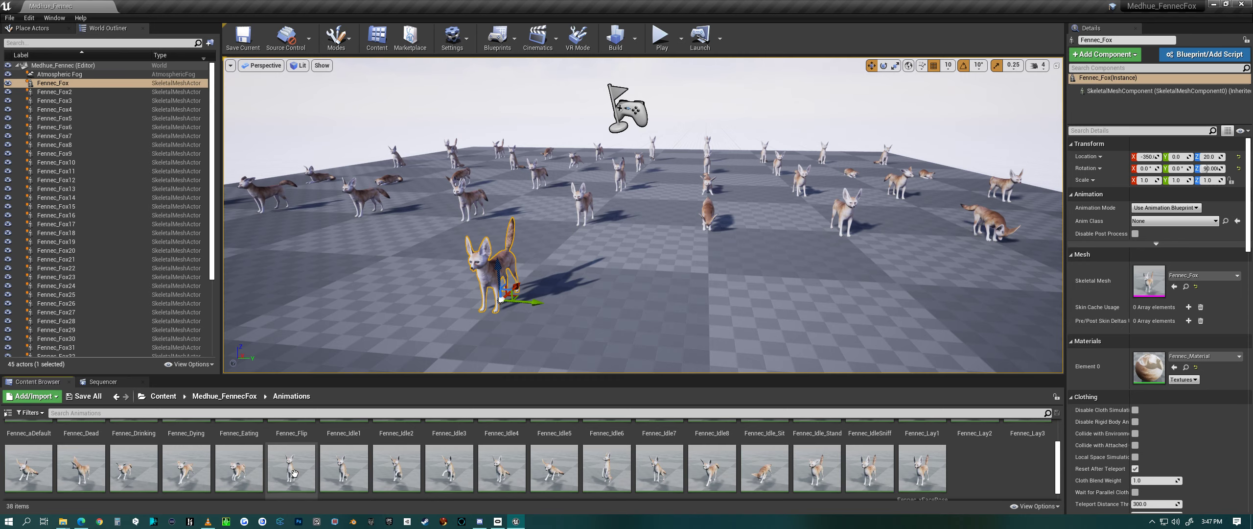
{"action": "scroll", "coordinate": [441, 461], "scroll_direction": "up", "scroll_amount": 2}
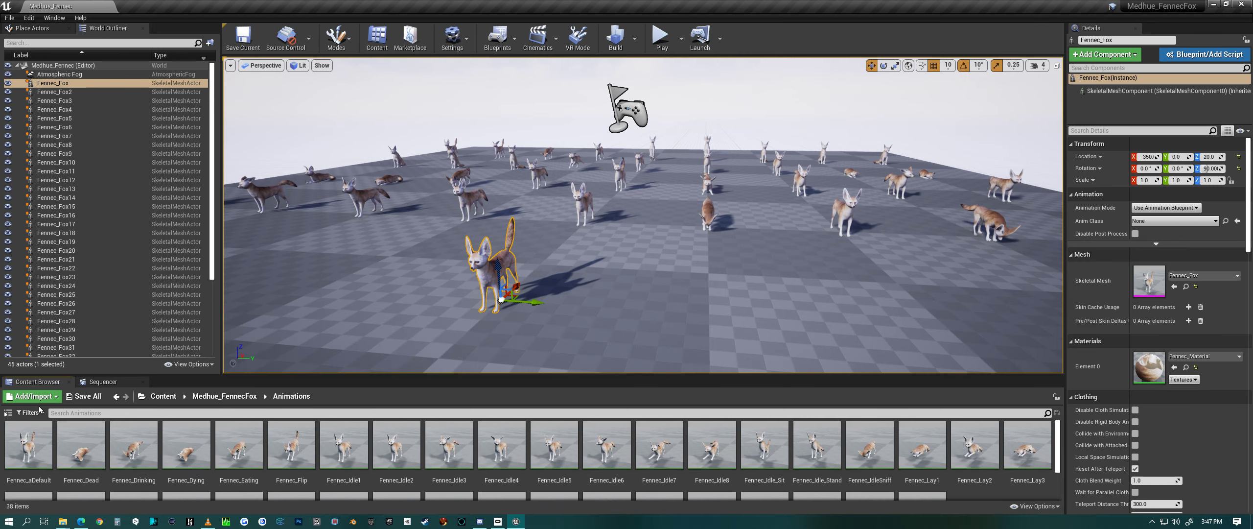
{"action": "double_click", "coordinate": [29, 445]}
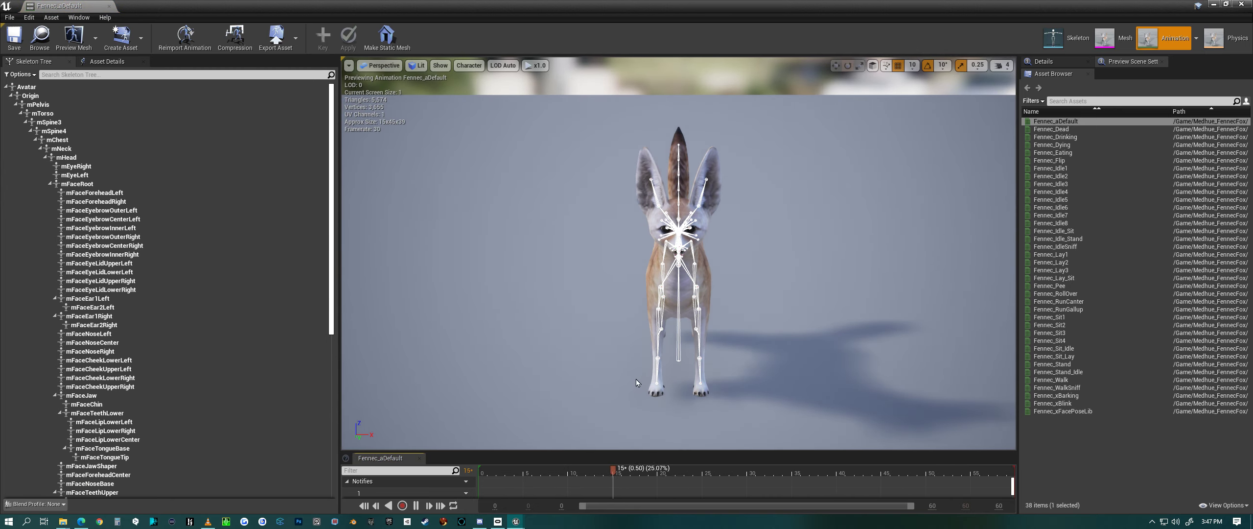
Set Character > Bones to None so only the fox model shows, viewing it from both sides.
{"action": "left_click_drag", "start_coordinate": [671, 364], "coordinate": [780, 164]}
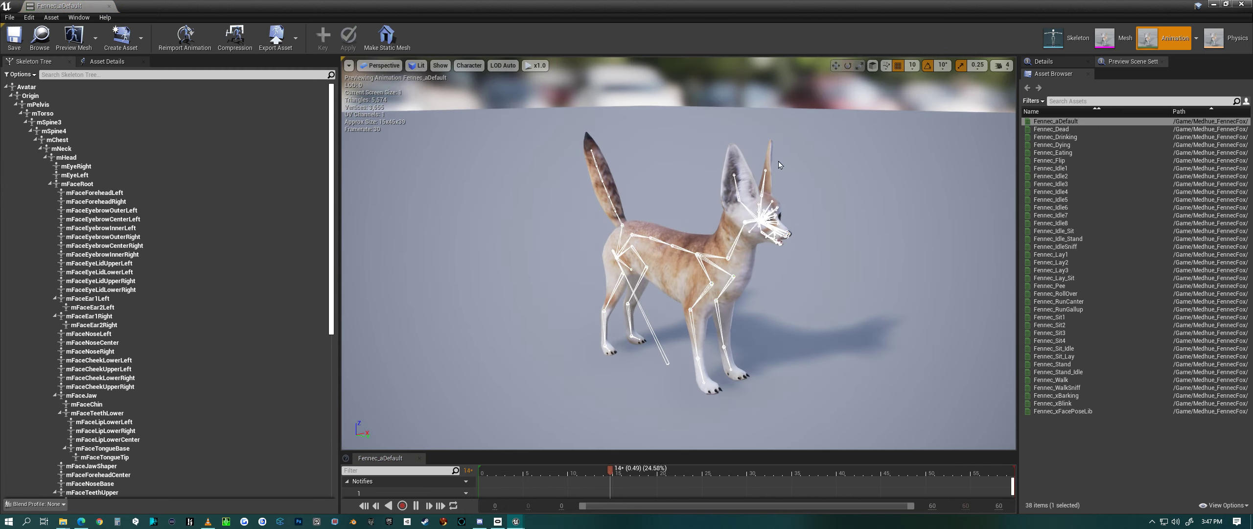
{"action": "left_click", "coordinate": [469, 65]}
{"action": "mouse_move", "coordinate": [472, 106]}
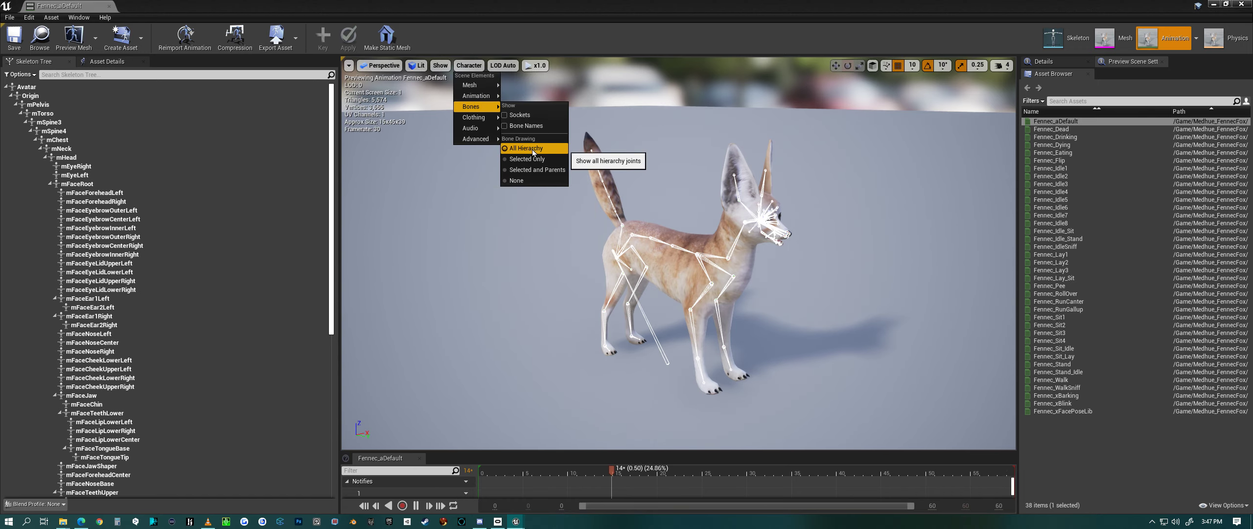
{"action": "left_click", "coordinate": [516, 180]}
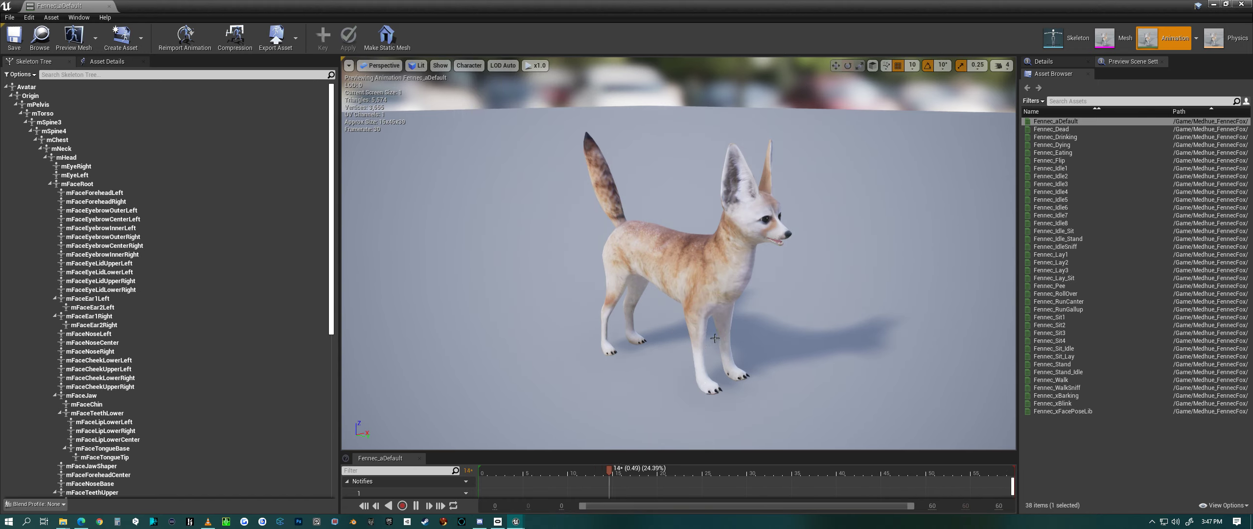
{"action": "left_click_drag", "start_coordinate": [714, 338], "coordinate": [588, 294]}
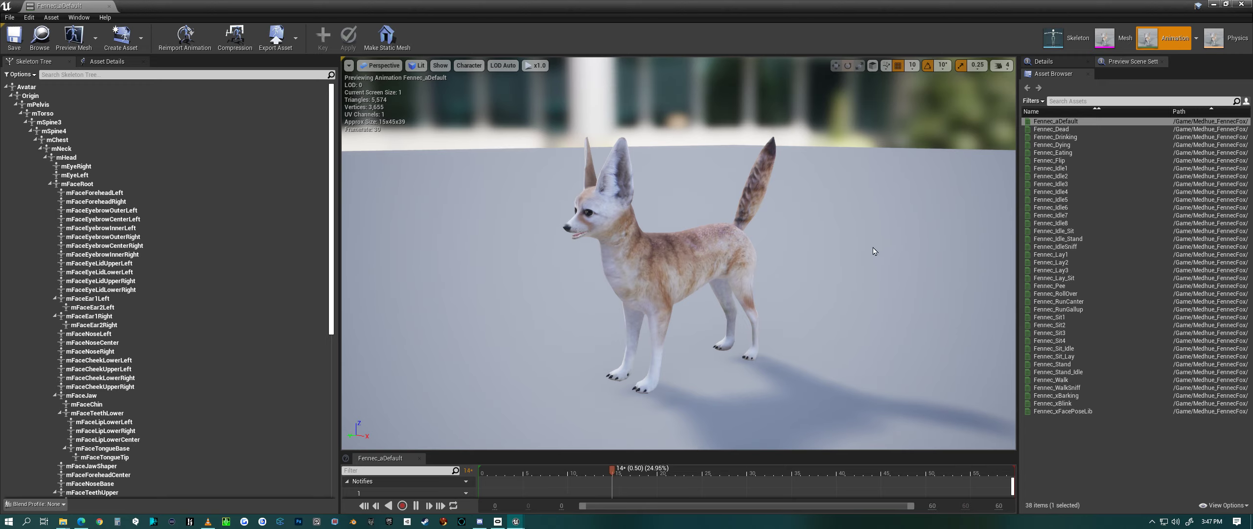
Switch to the fox's skeleton, then its mesh, and view the mesh from the side.
{"action": "left_click", "coordinate": [1053, 37]}
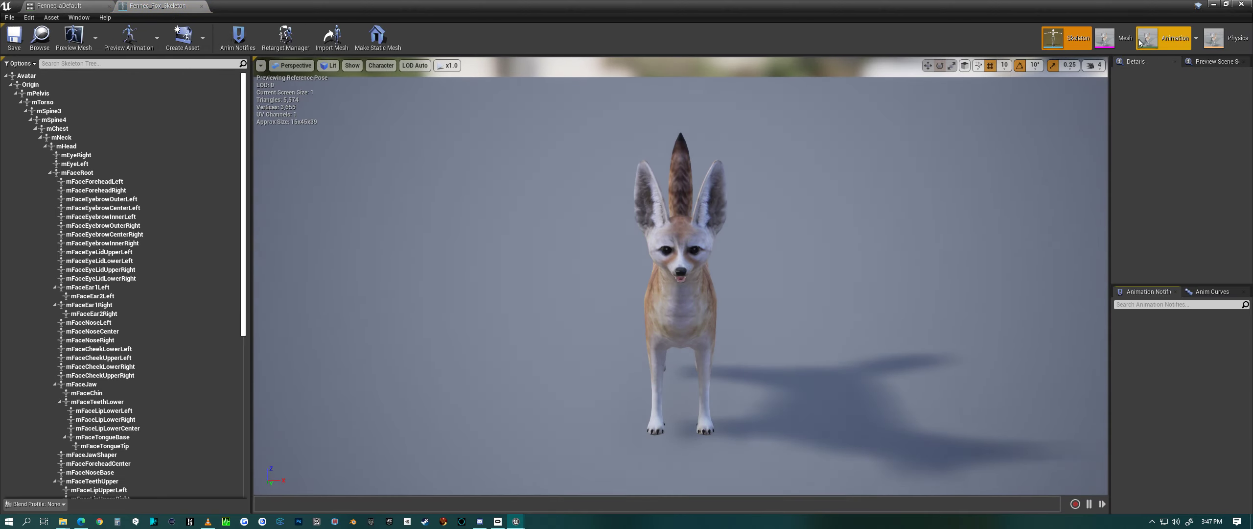
{"action": "left_click", "coordinate": [1145, 39]}
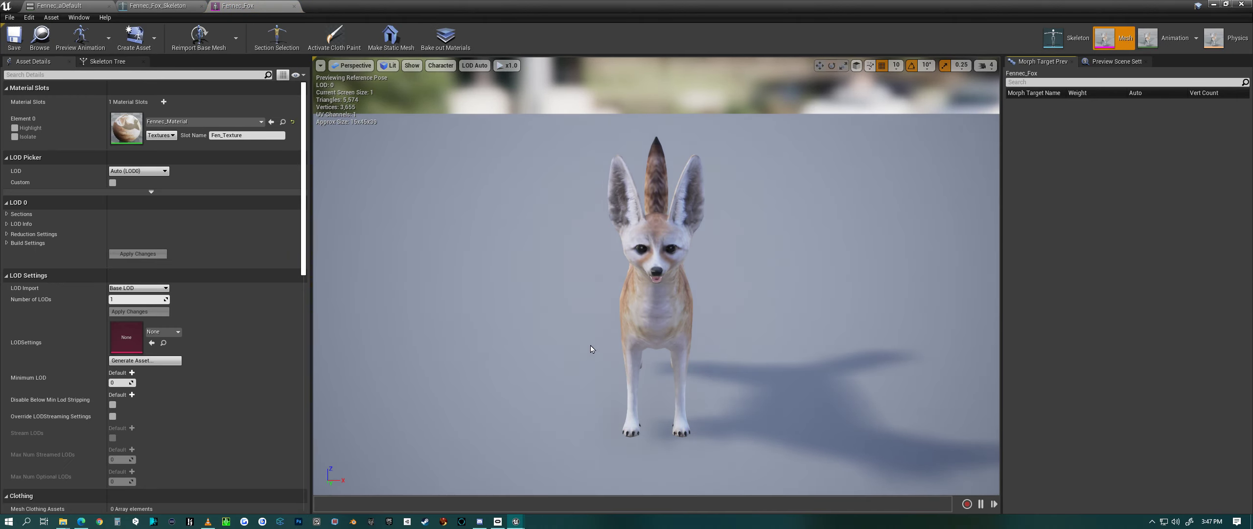
{"action": "left_click_drag", "start_coordinate": [590, 348], "coordinate": [440, 333]}
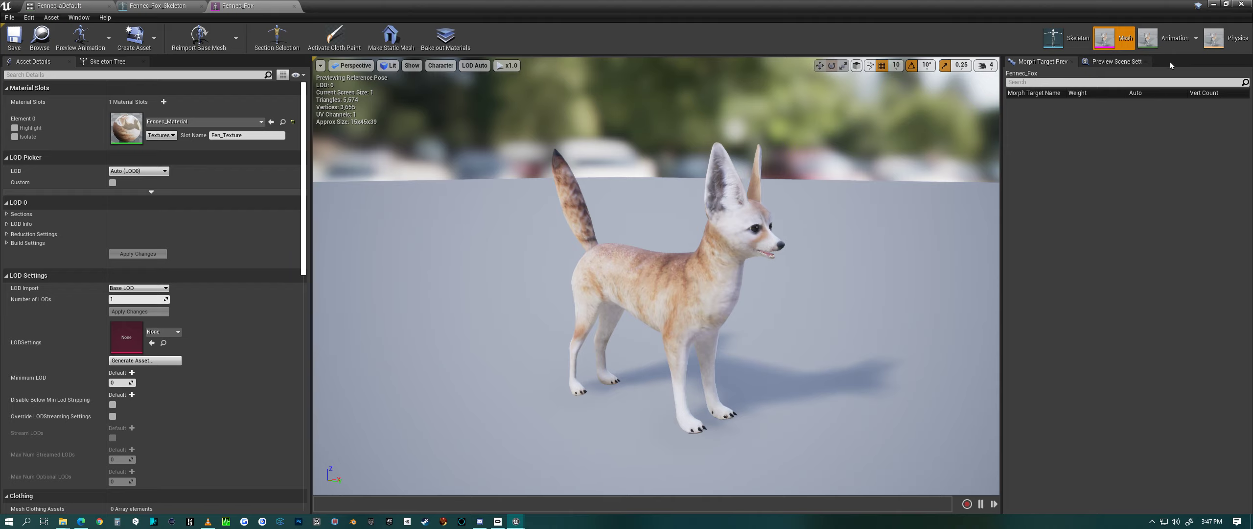
Inspect the Physics Asset bodies from the side, then return to the animation editor.
{"action": "left_click", "coordinate": [1236, 38]}
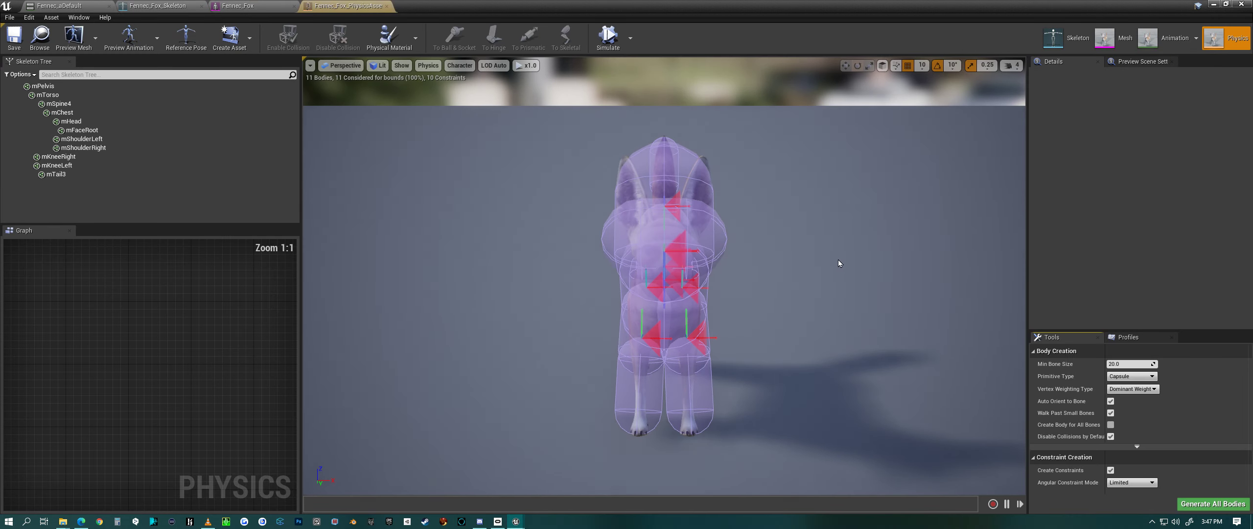
{"action": "right_click_drag", "start_coordinate": [539, 345], "coordinate": [714, 287]}
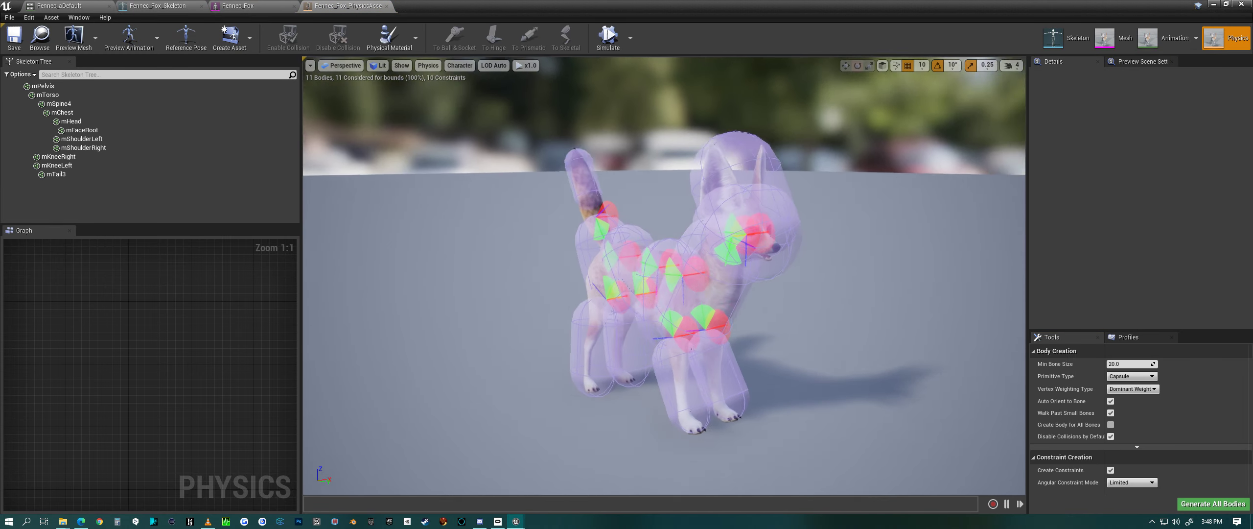
{"action": "left_click", "coordinate": [1170, 37]}
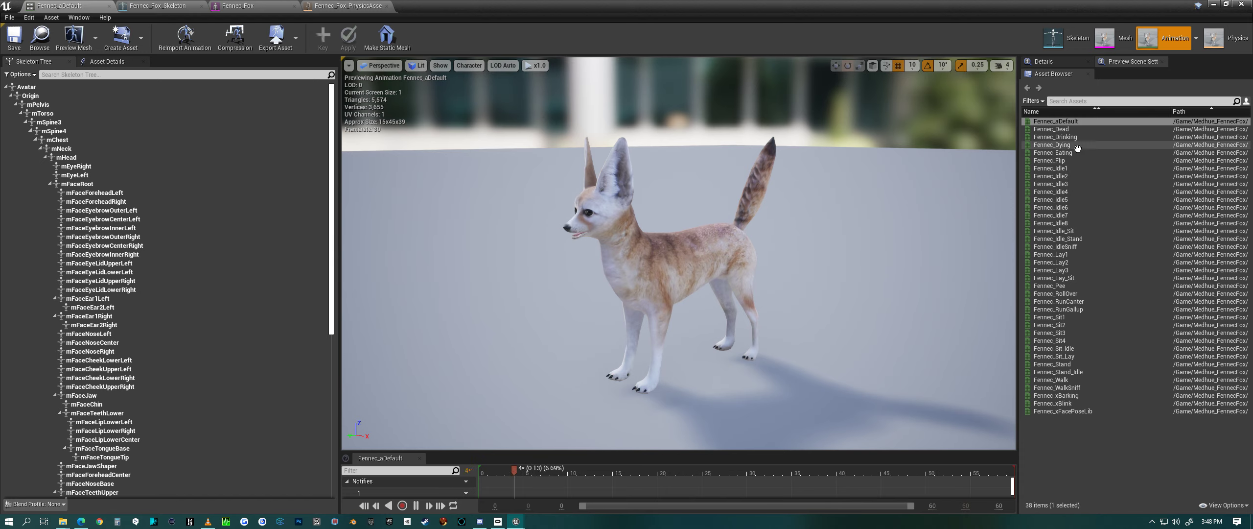
Preview the Fennec_Dead, Drinking, Dying, Eating and Flip animations in sequence.
{"action": "double_click", "coordinate": [1052, 129]}
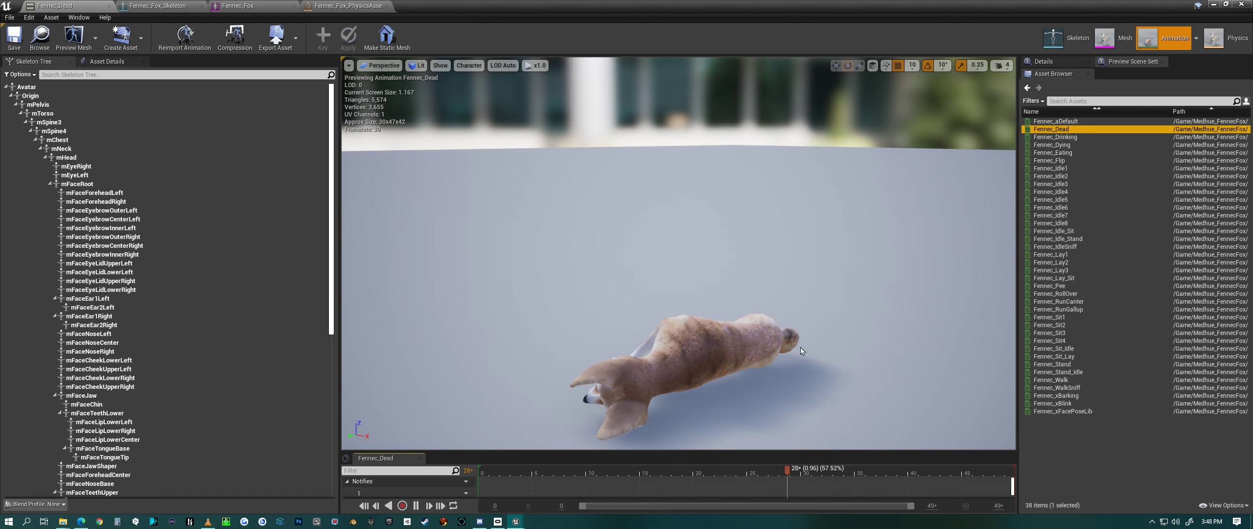
{"action": "right_click_drag", "start_coordinate": [685, 323], "coordinate": [748, 370]}
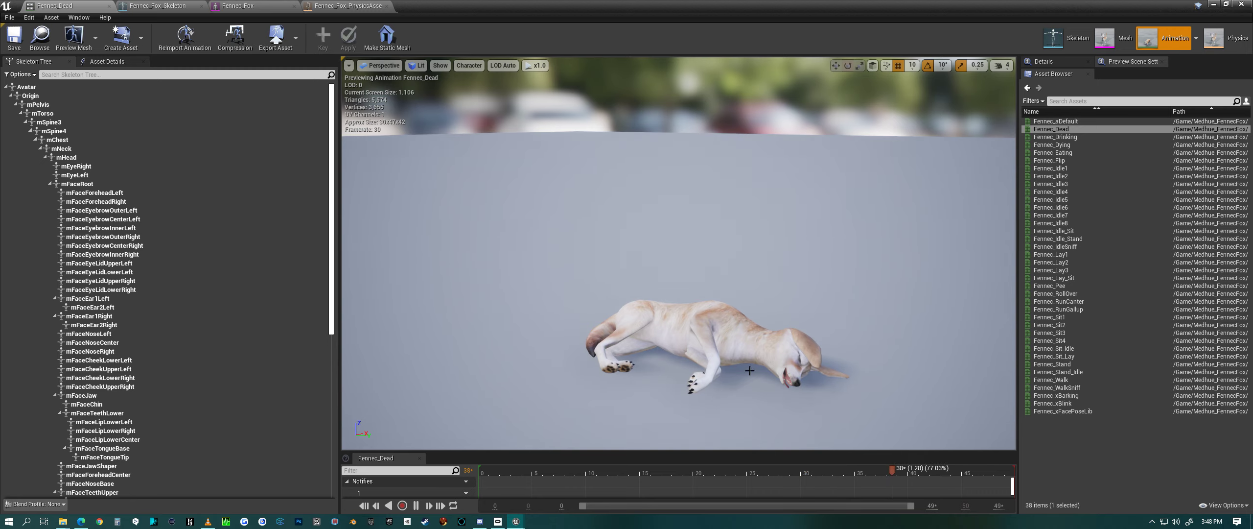
{"action": "double_click", "coordinate": [1055, 137]}
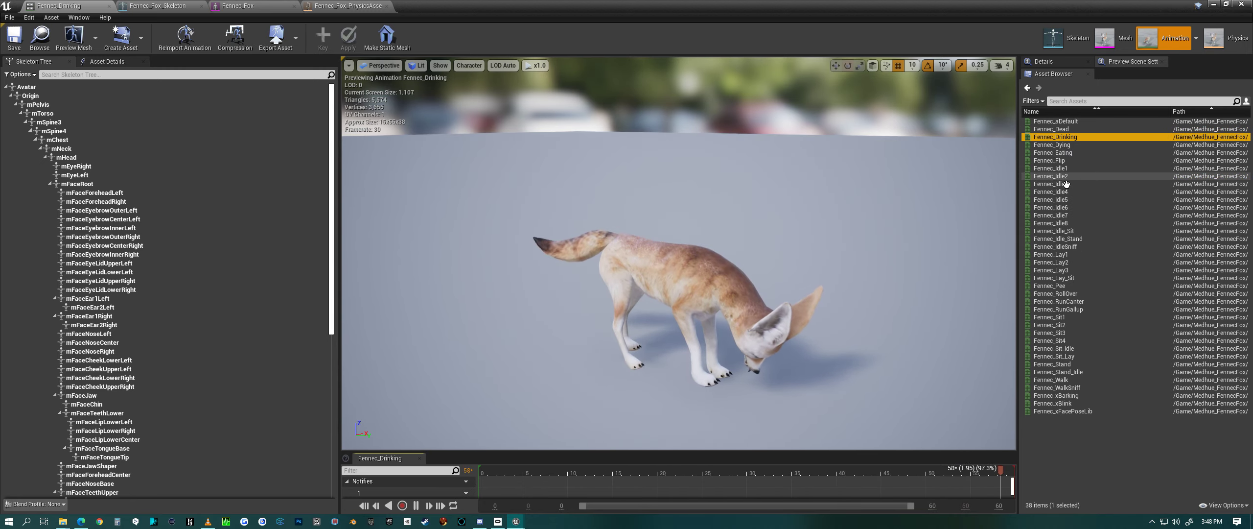
{"action": "double_click", "coordinate": [1054, 145]}
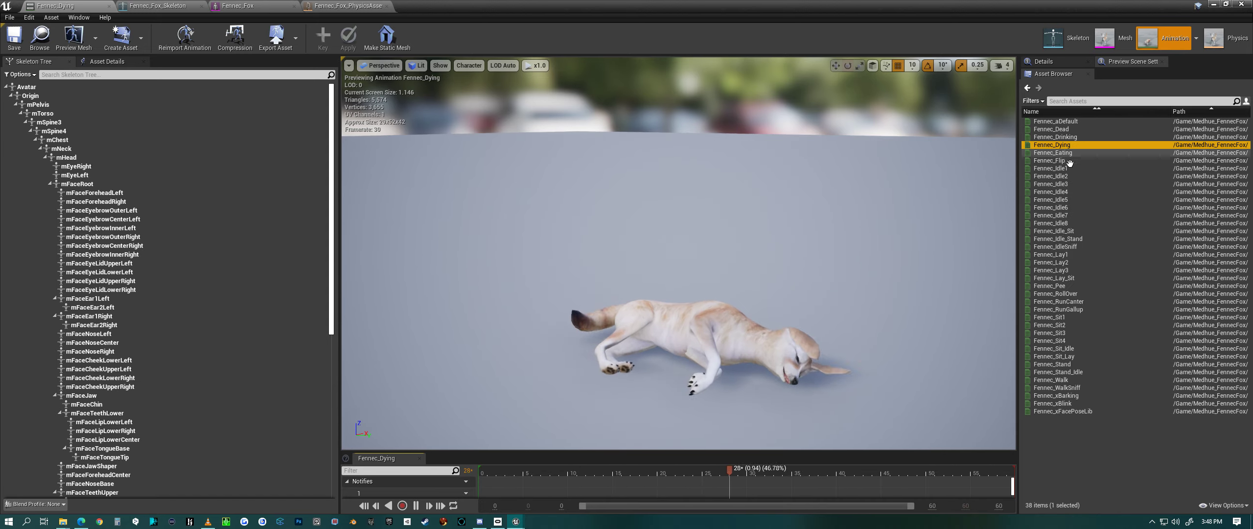
{"action": "left_click", "coordinate": [1054, 153]}
{"action": "double_click", "coordinate": [1070, 154]}
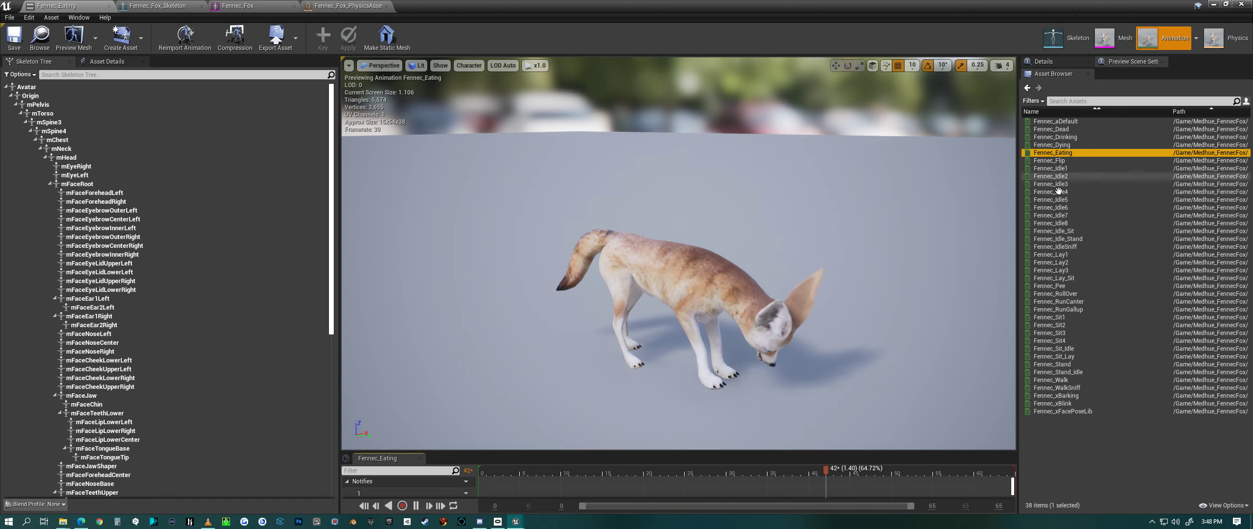
{"action": "double_click", "coordinate": [1052, 161]}
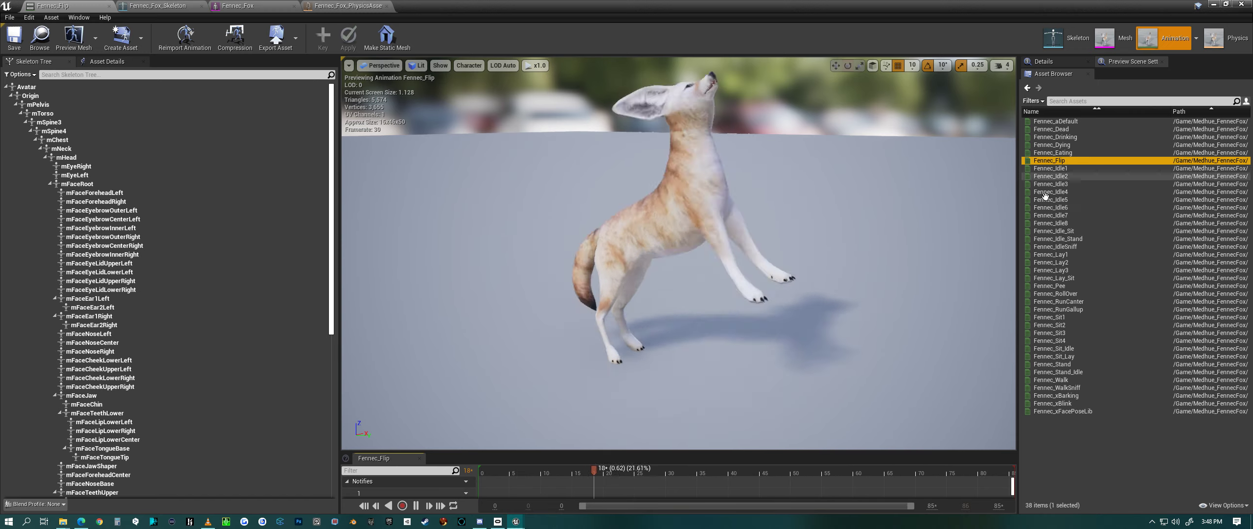
Preview the Fennec_Idle1 through Fennec_Idle5 animations one after another.
{"action": "double_click", "coordinate": [1052, 168]}
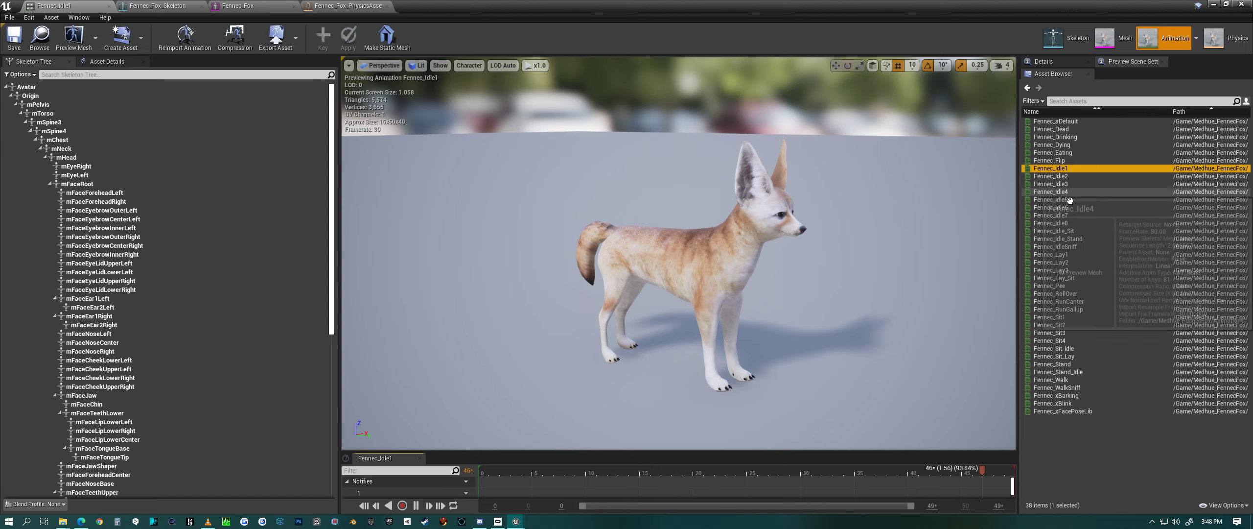
{"action": "double_click", "coordinate": [1052, 177]}
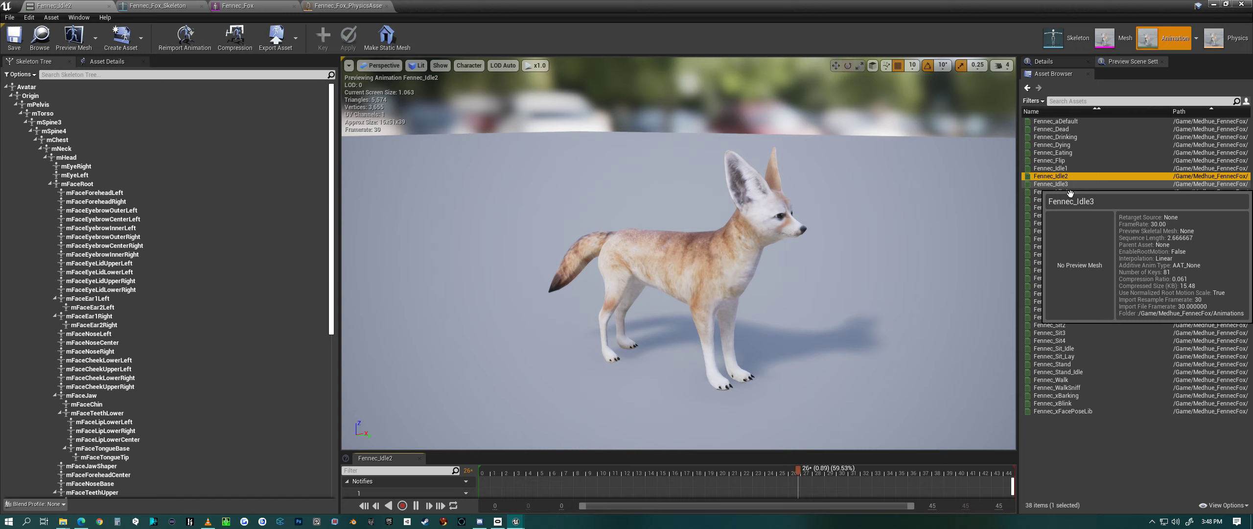
{"action": "double_click", "coordinate": [1071, 184]}
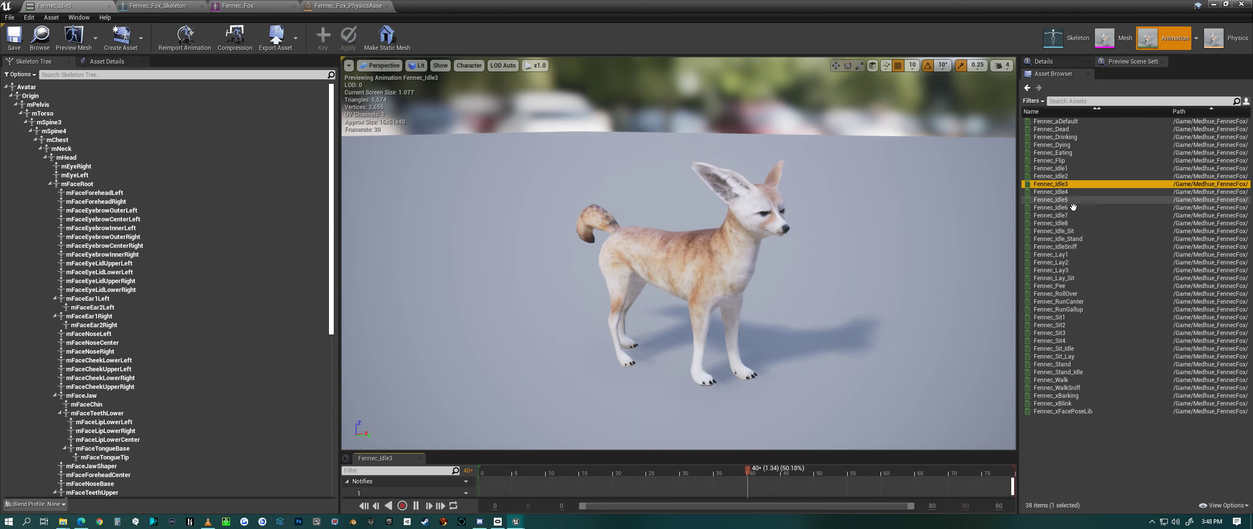
{"action": "double_click", "coordinate": [1071, 193]}
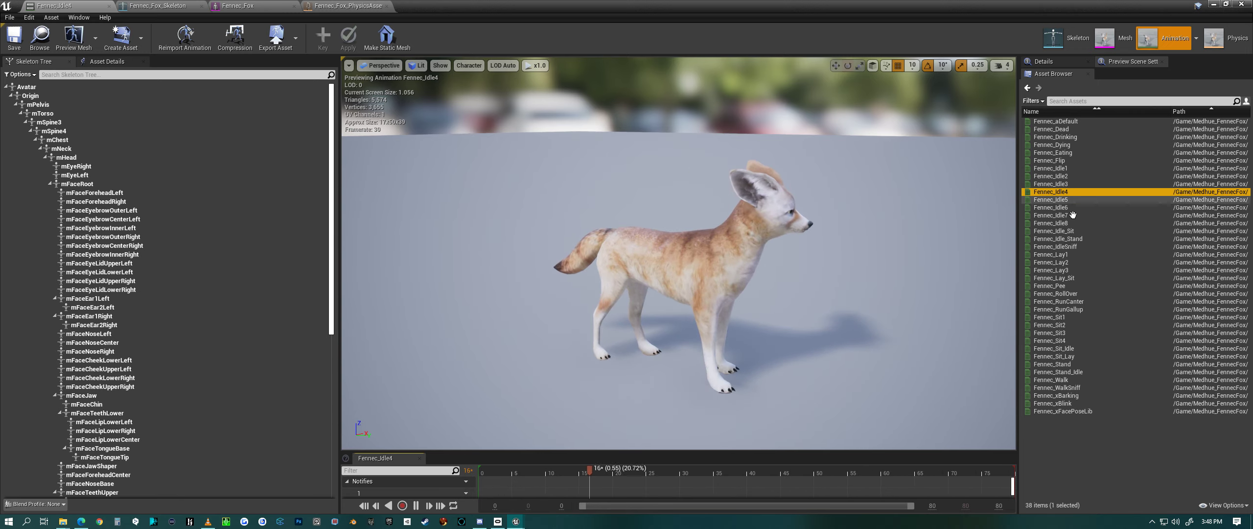
{"action": "double_click", "coordinate": [1071, 200]}
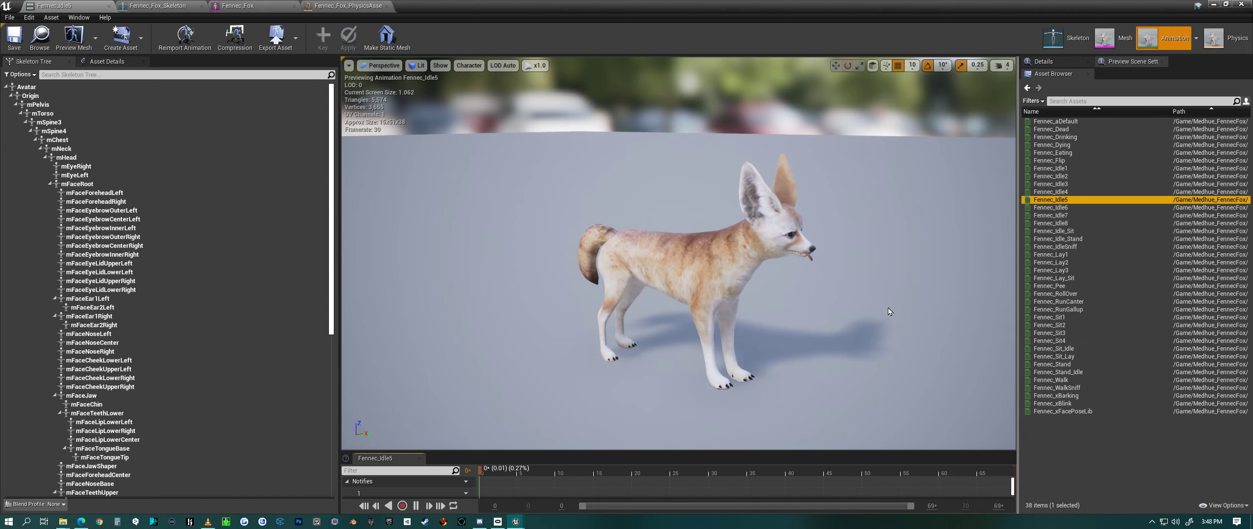
{"action": "left_click_drag", "start_coordinate": [685, 275], "coordinate": [637, 245]}
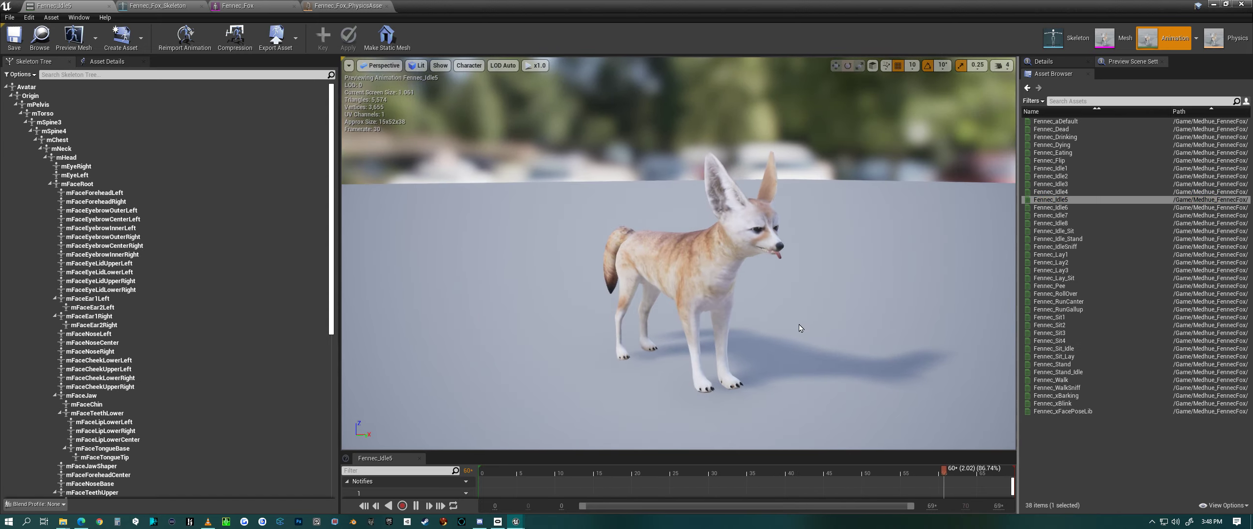
Preview Fennec_Idle6, Idle7, Idle8 and start the Fennec_Idle_Sit animation.
{"action": "double_click", "coordinate": [1071, 208]}
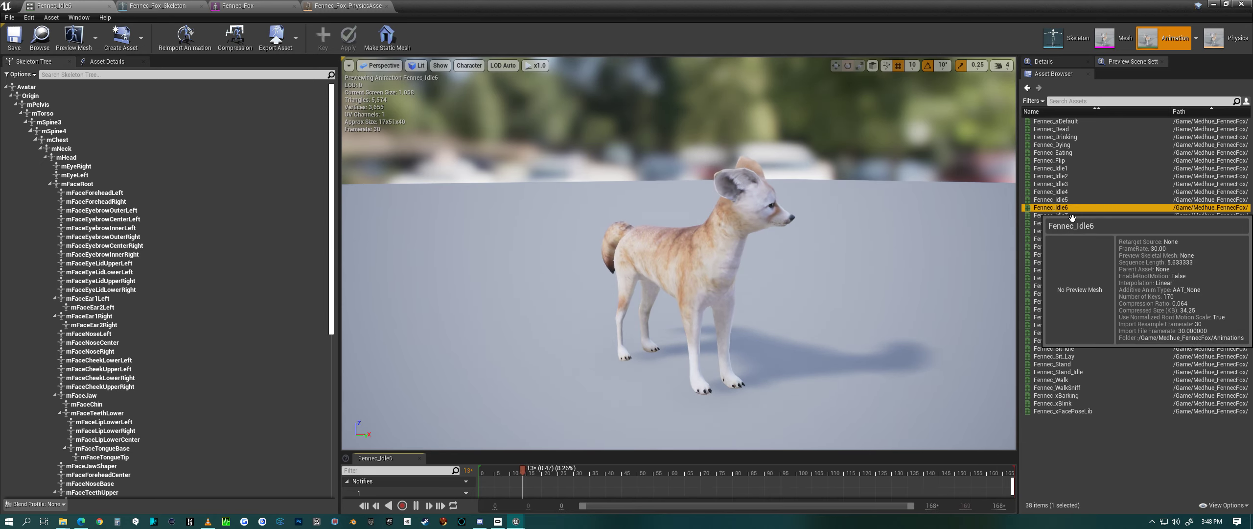
{"action": "double_click", "coordinate": [1067, 215]}
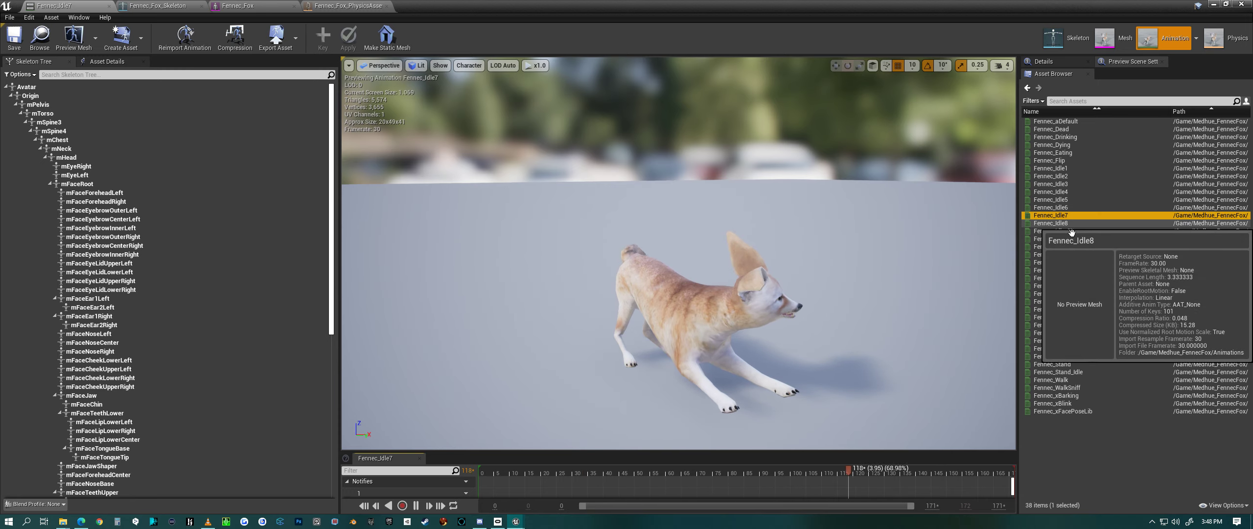
{"action": "left_click", "coordinate": [1070, 224]}
{"action": "double_click", "coordinate": [1071, 223]}
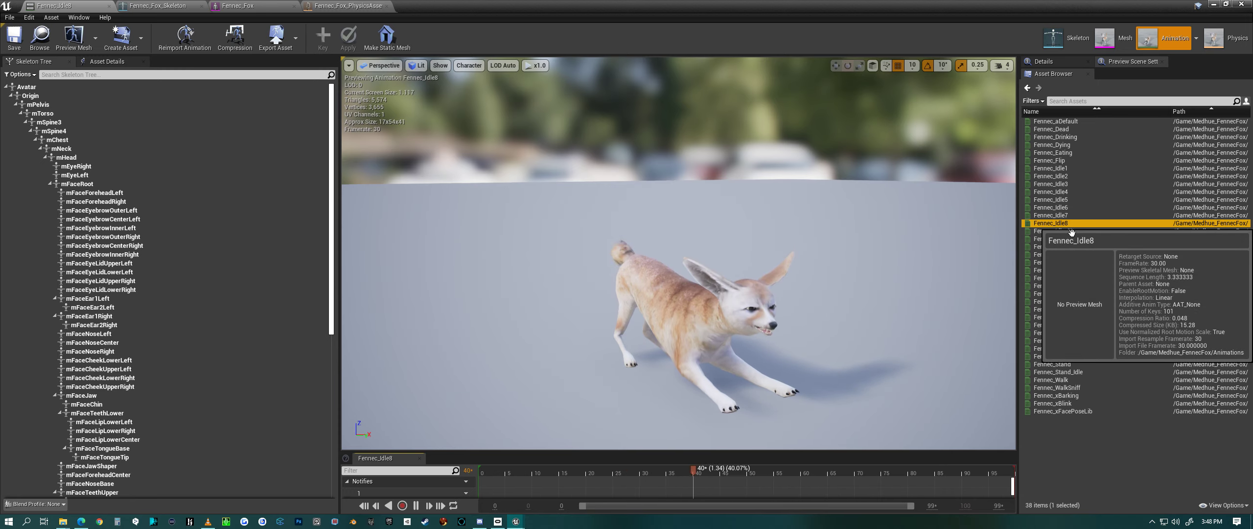
{"action": "double_click", "coordinate": [1071, 231]}
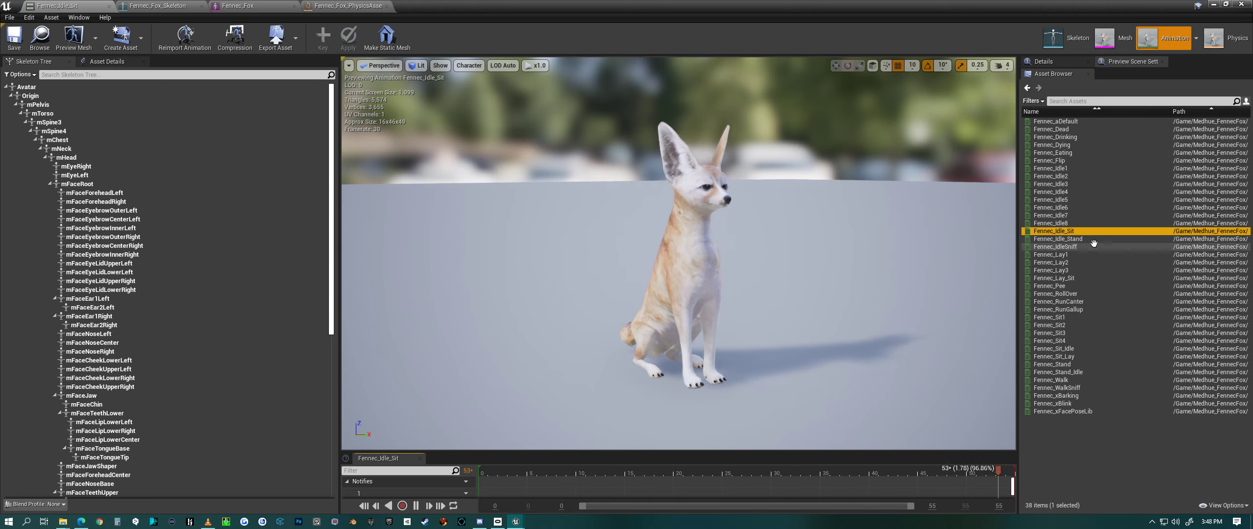
Preview Fennec_Idle_Stand, IdleSniff, Lay1, Lay2, Lay3 and leave Fennec_Lay_Sit playing.
{"action": "double_click", "coordinate": [1073, 239]}
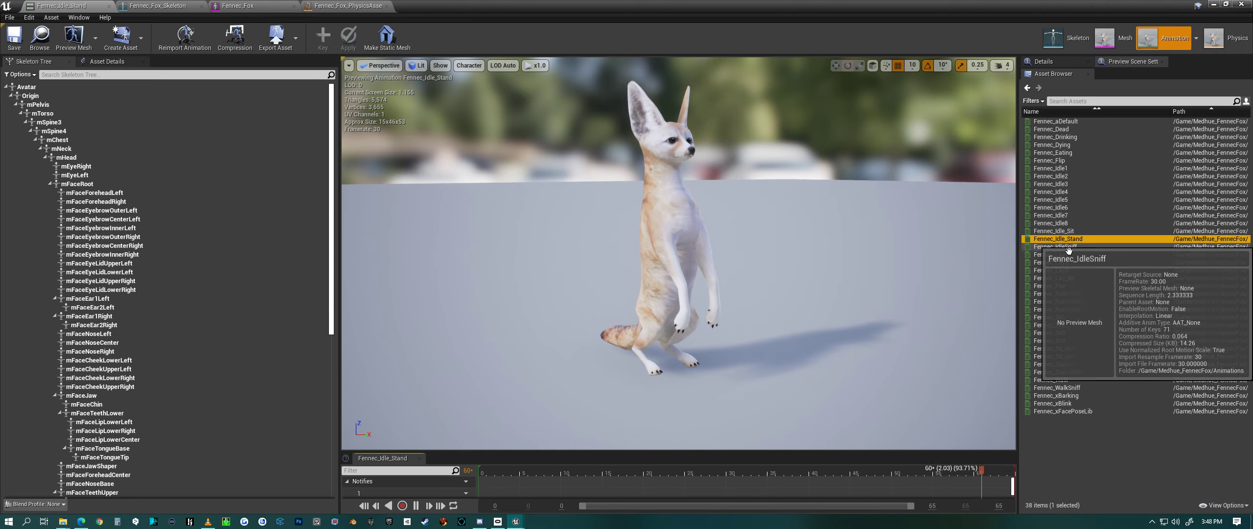
{"action": "left_click", "coordinate": [1065, 247]}
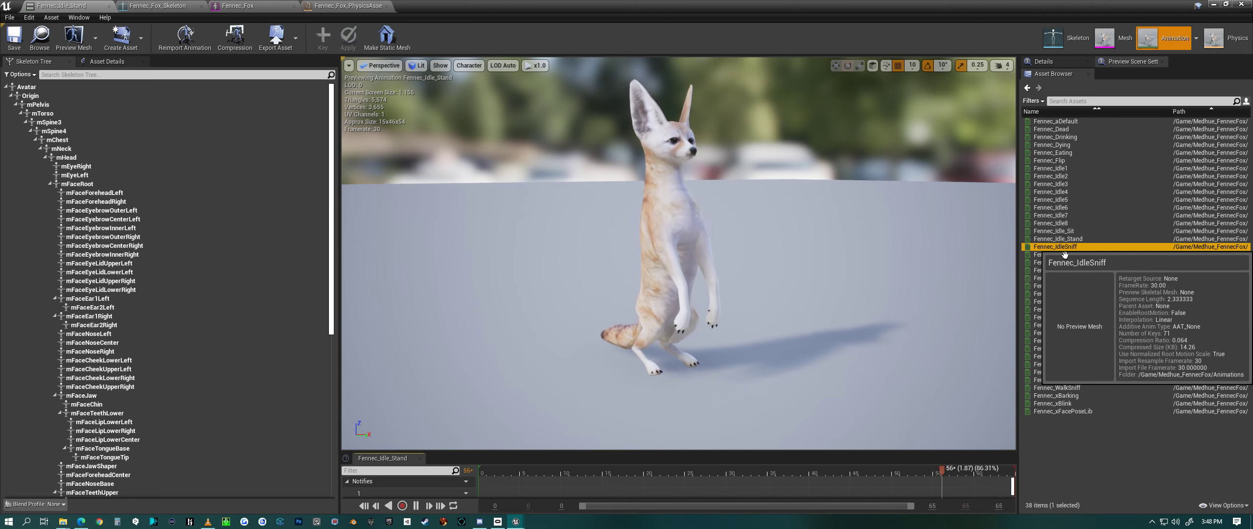
{"action": "double_click", "coordinate": [1064, 247]}
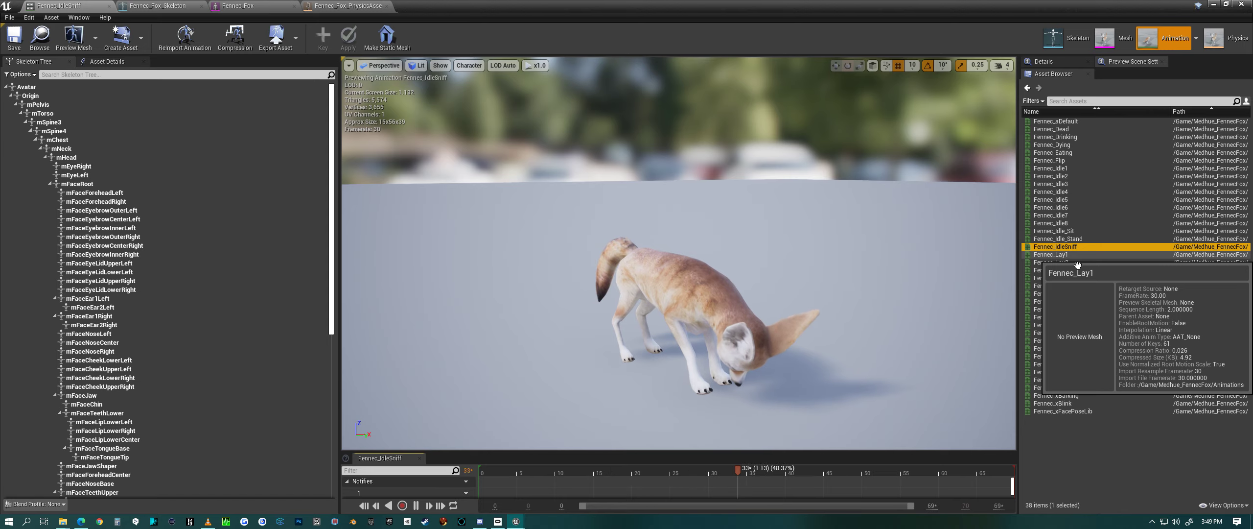
{"action": "double_click", "coordinate": [1076, 255]}
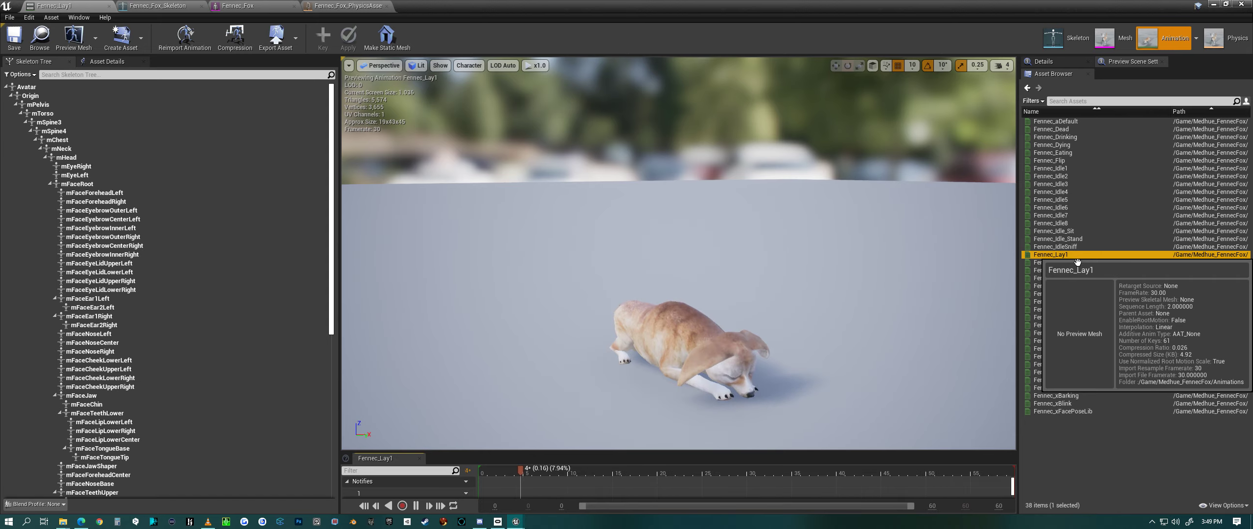
{"action": "double_click", "coordinate": [1052, 262]}
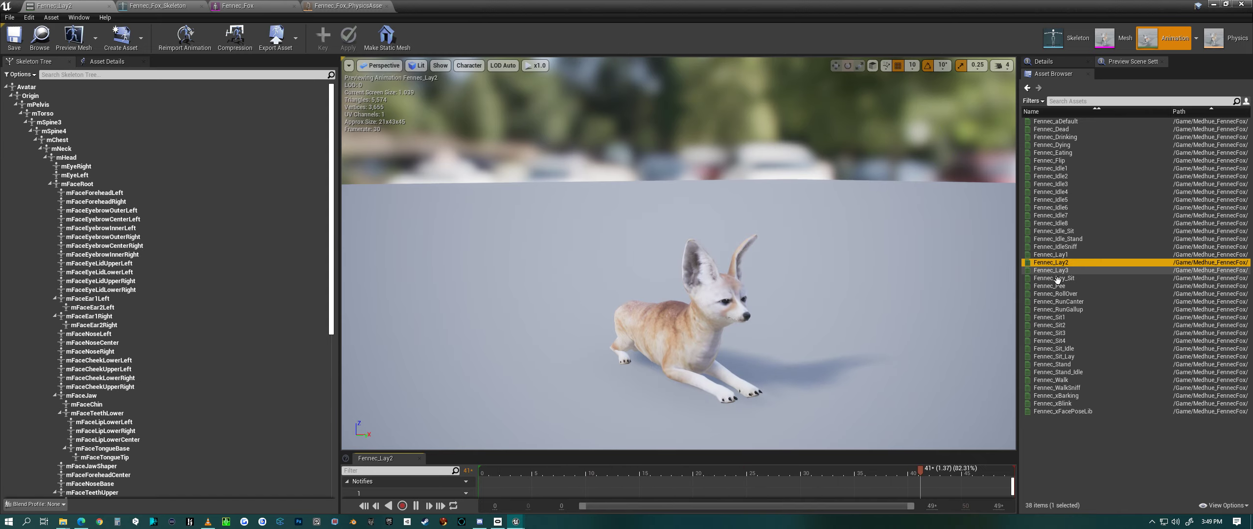
{"action": "double_click", "coordinate": [1053, 271]}
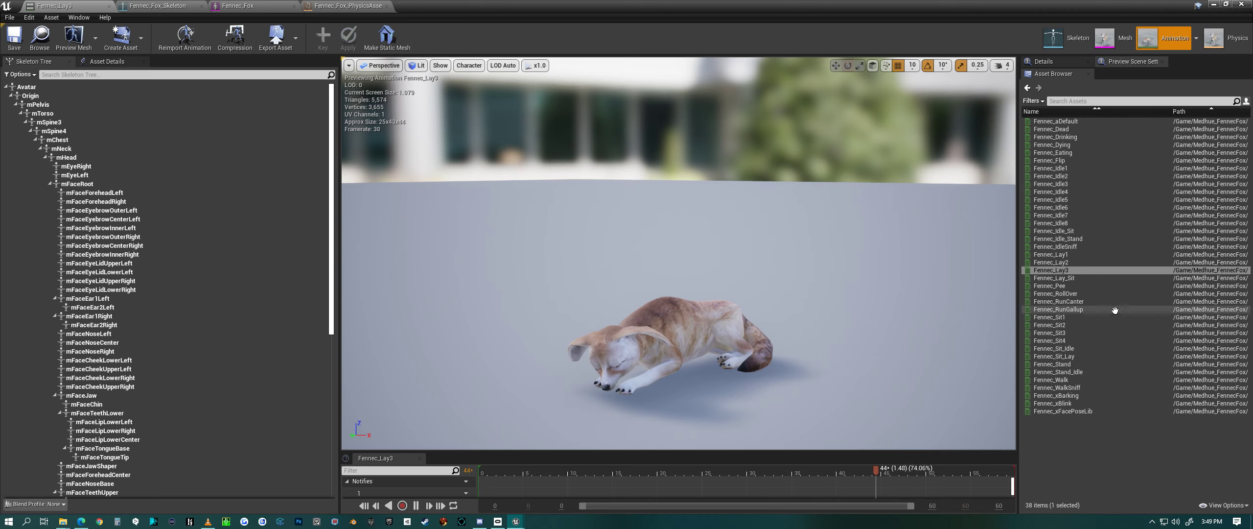
{"action": "double_click", "coordinate": [1056, 278]}
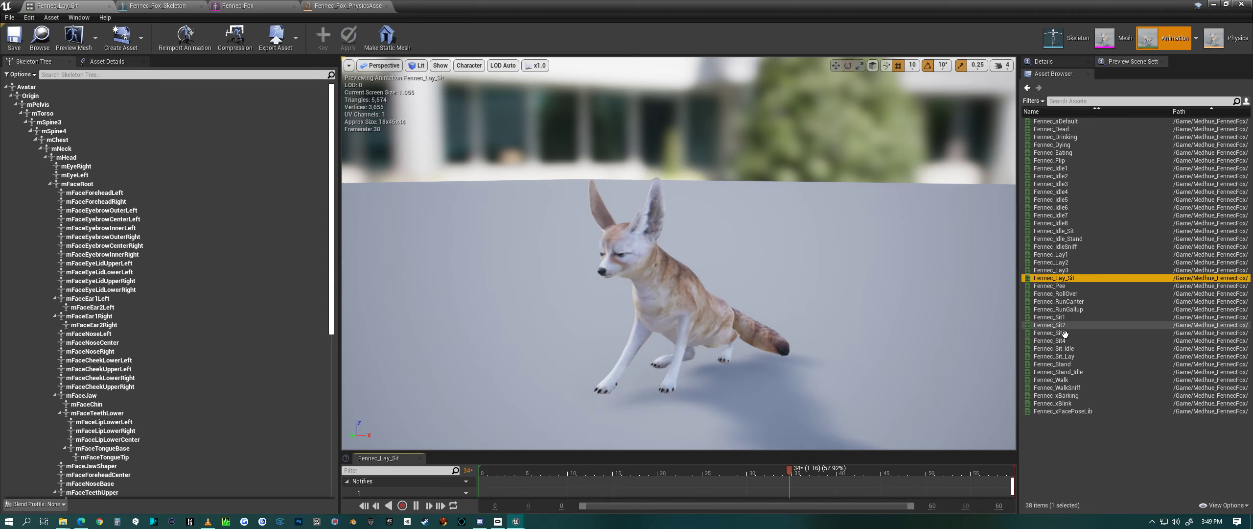
Preview Fennec_Pee, RollOver, RunCanter, RunGallup, Sit1 and Sit3 animations in sequence.
{"action": "double_click", "coordinate": [1064, 291]}
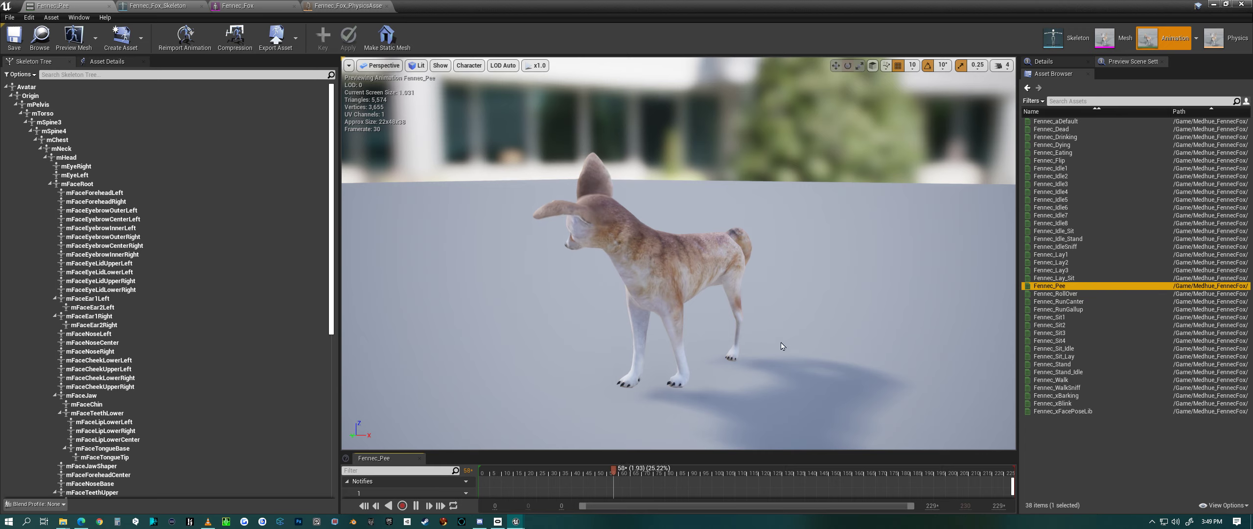
{"action": "right_click_drag", "start_coordinate": [686, 294], "coordinate": [587, 294]}
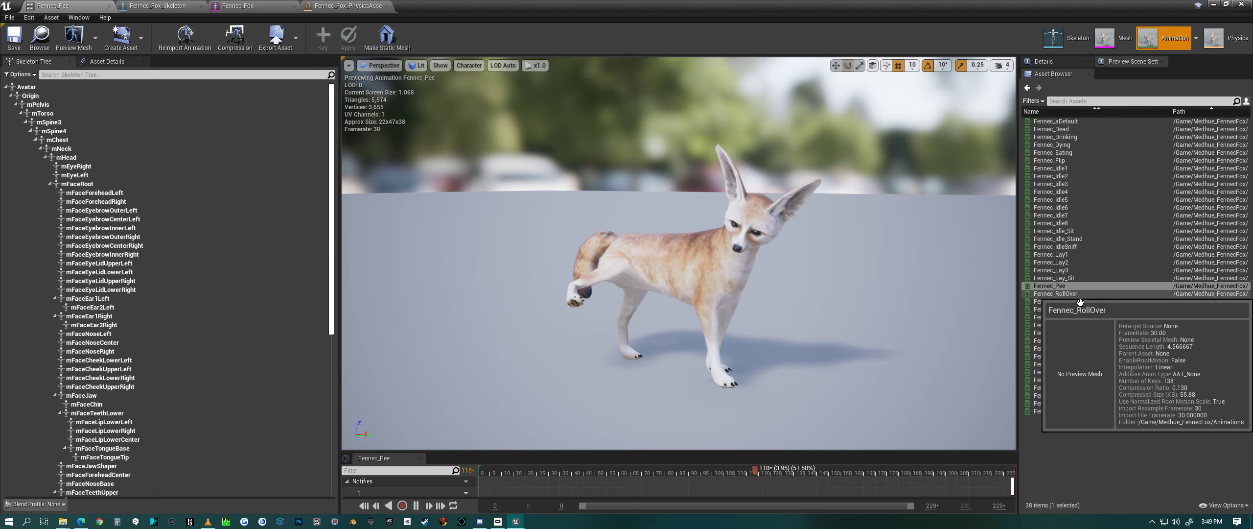
{"action": "double_click", "coordinate": [1055, 294]}
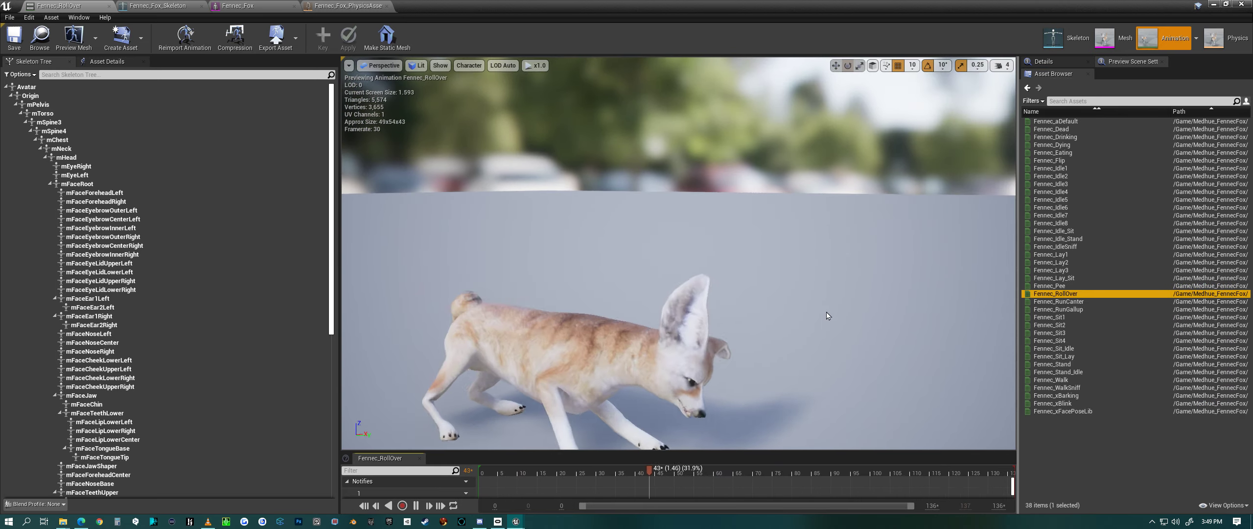
{"action": "double_click", "coordinate": [1057, 302]}
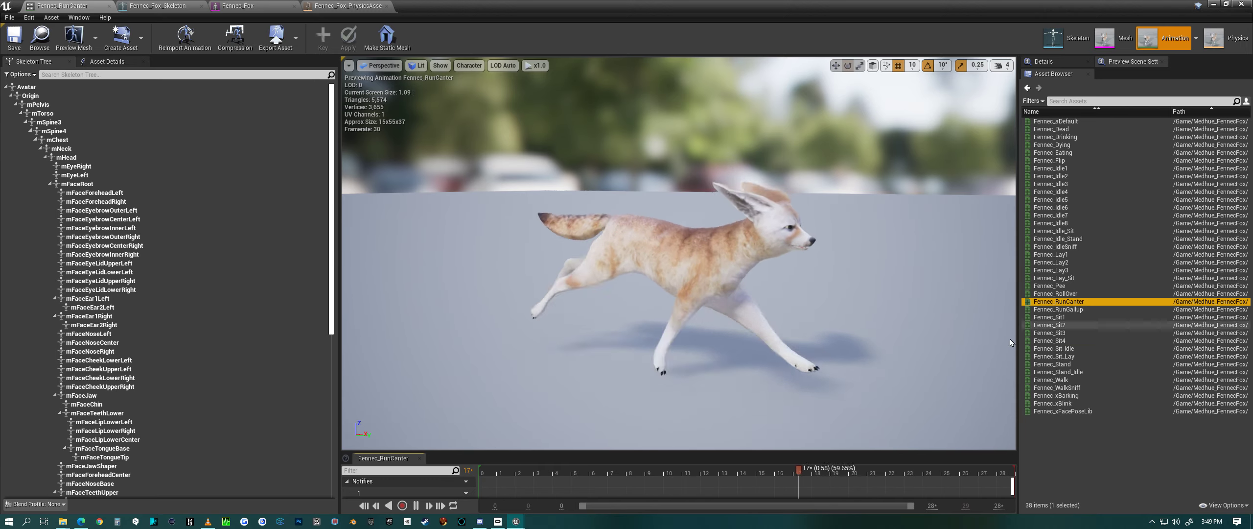
{"action": "double_click", "coordinate": [1081, 312]}
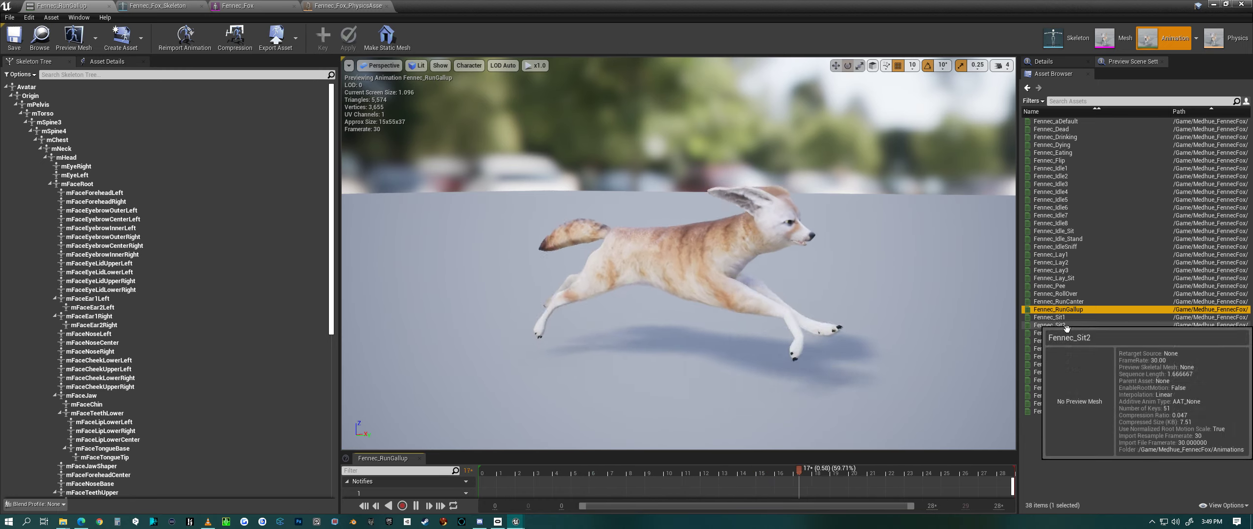
{"action": "double_click", "coordinate": [1065, 319]}
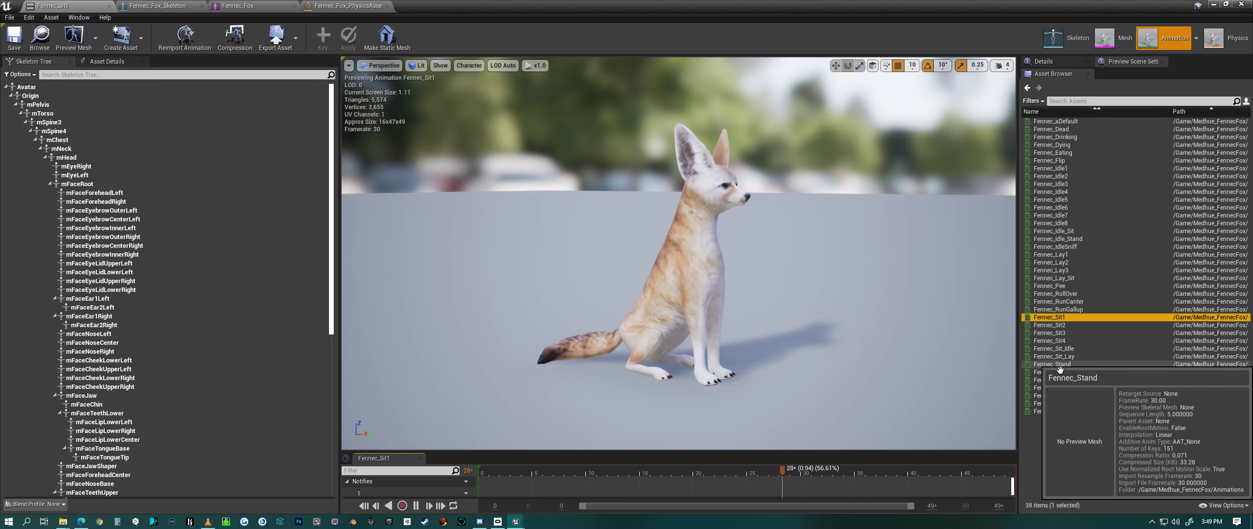
{"action": "double_click", "coordinate": [1065, 332]}
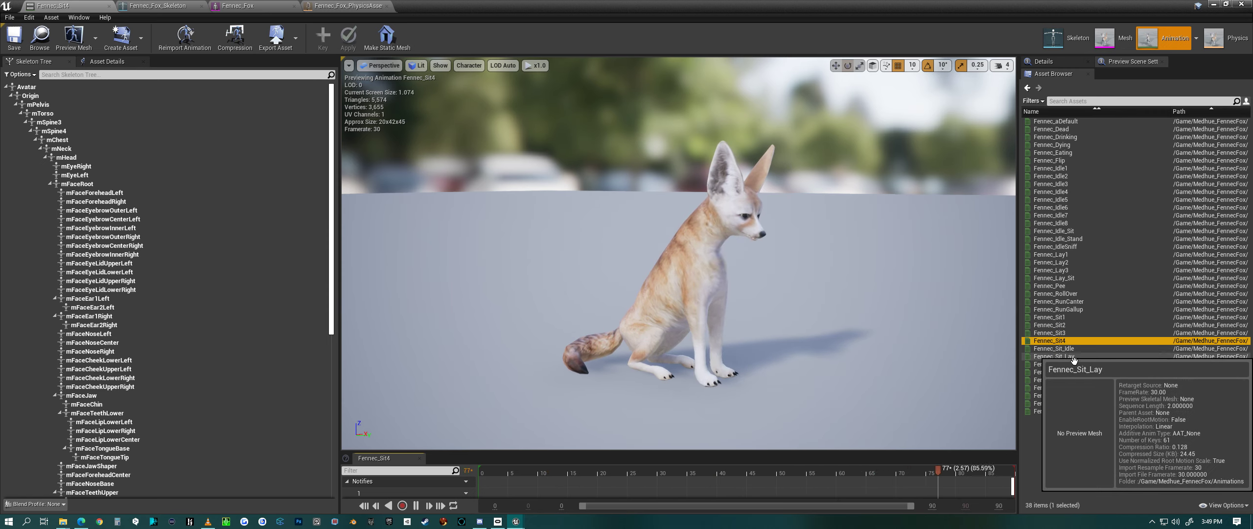
Preview the Fennec_Sit_Idle, Sit_Lay, Stand, Stand_Idle and Walk animations.
{"action": "double_click", "coordinate": [1057, 348]}
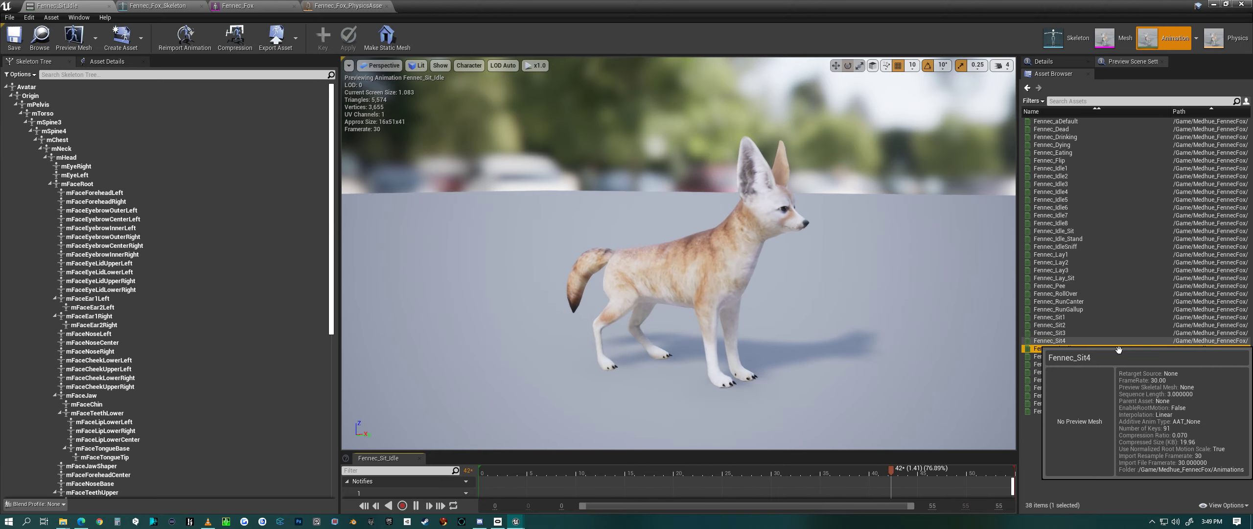
{"action": "double_click", "coordinate": [1058, 357]}
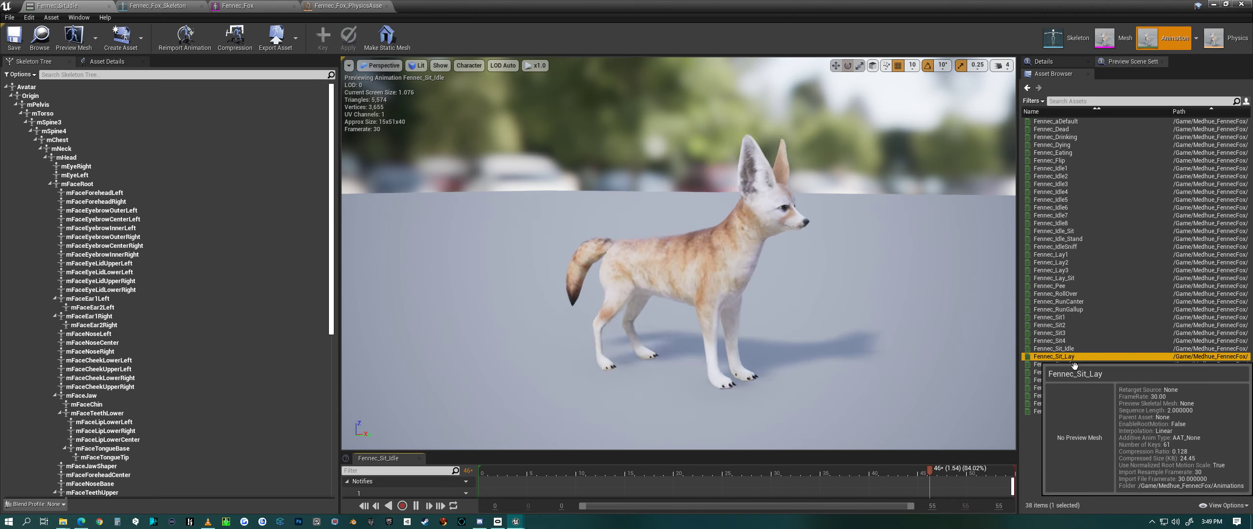
{"action": "double_click", "coordinate": [1057, 364]}
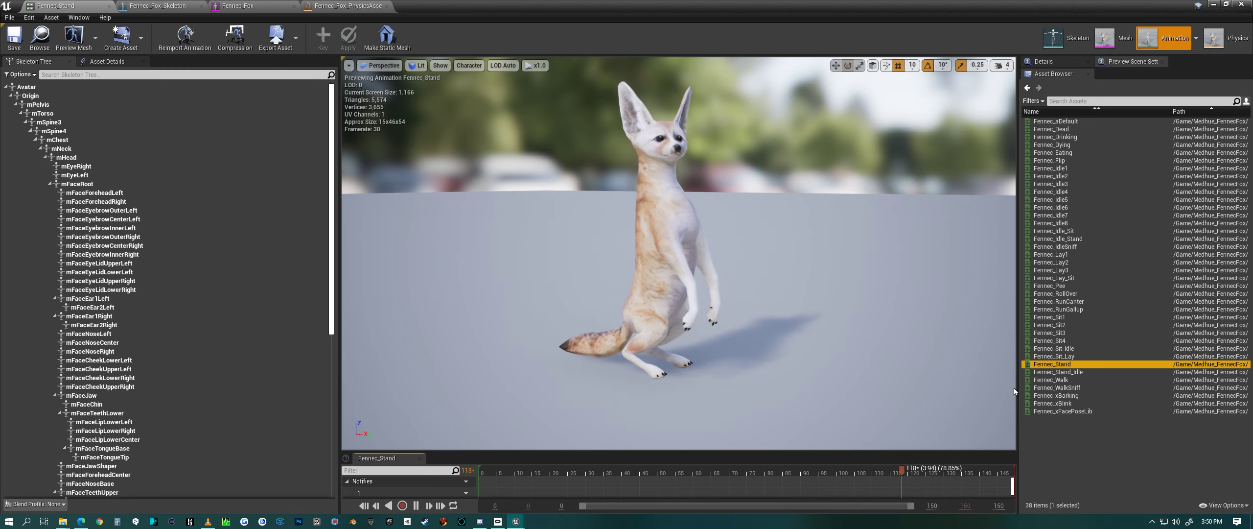
{"action": "double_click", "coordinate": [1084, 372]}
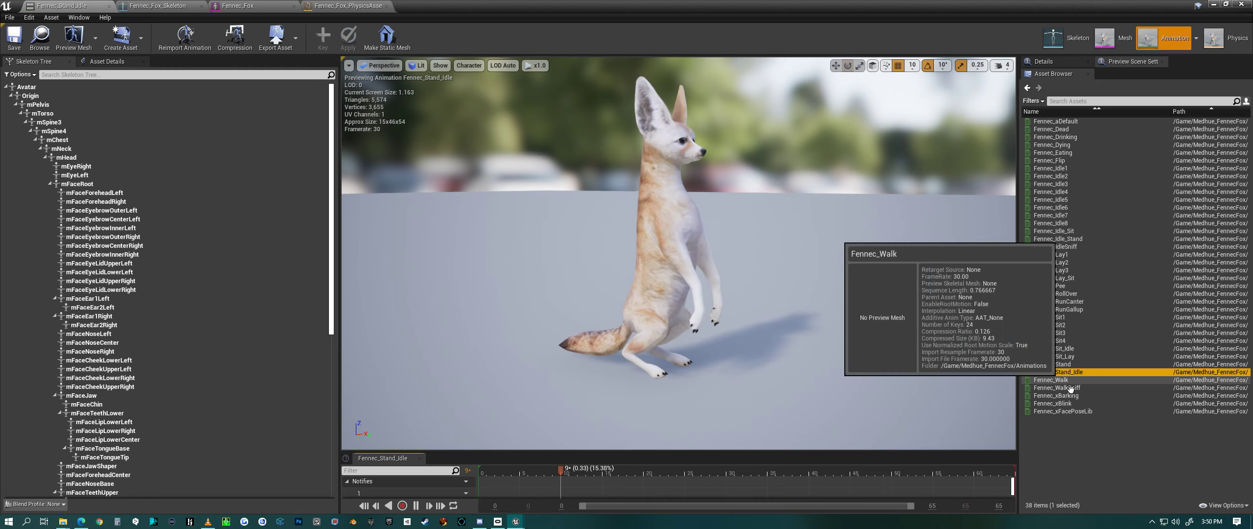
{"action": "double_click", "coordinate": [1062, 379]}
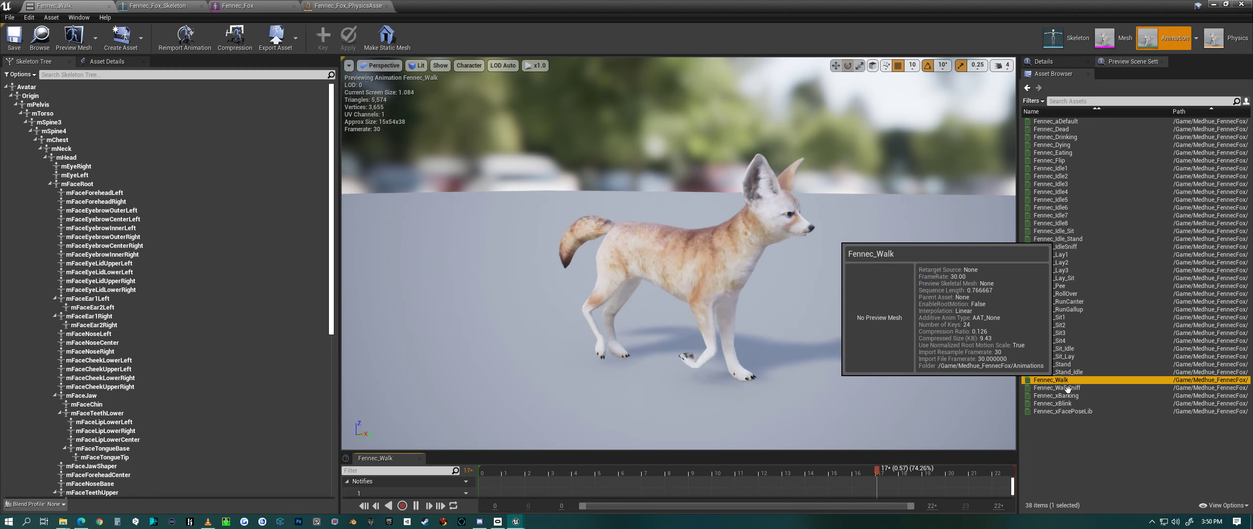
Preview the Fennec_WalkSniff, xBarking and xBlink animations.
{"action": "double_click", "coordinate": [1067, 387]}
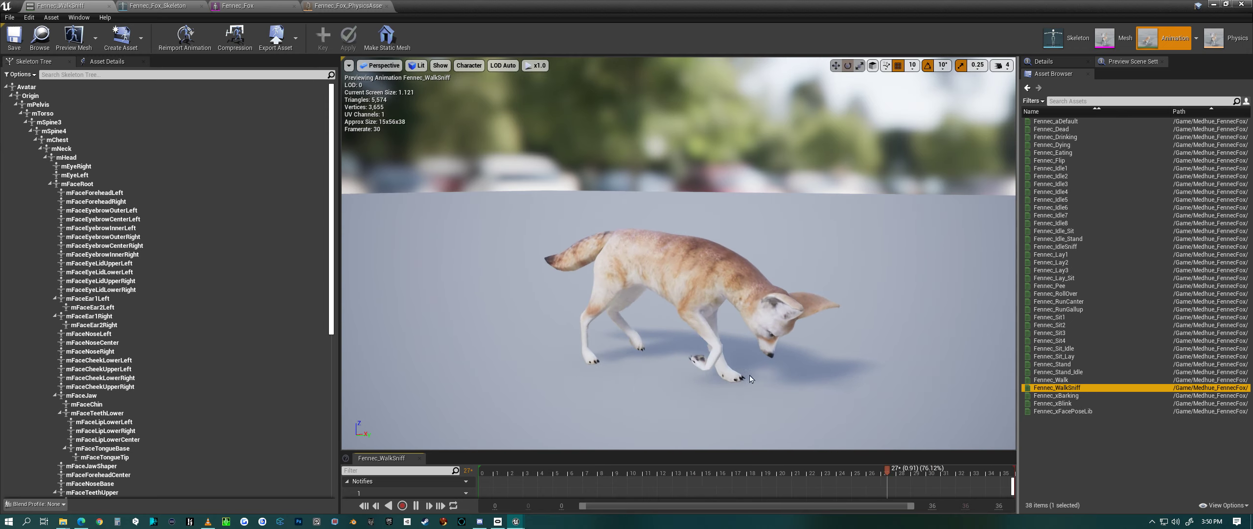
{"action": "left_click", "coordinate": [1068, 394]}
{"action": "double_click", "coordinate": [1067, 395]}
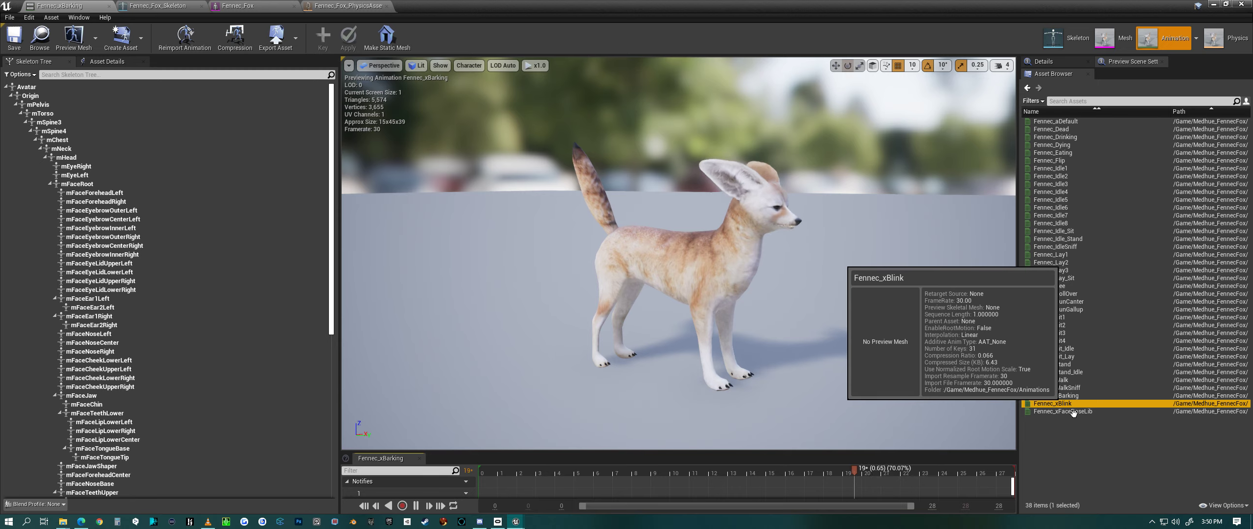
{"action": "double_click", "coordinate": [1067, 404]}
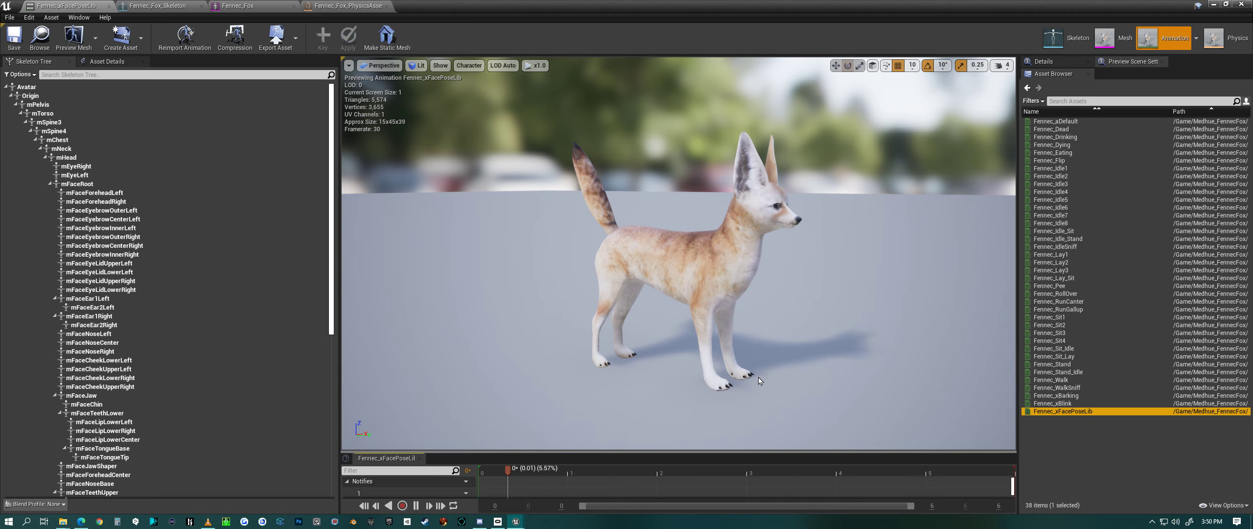
Orbit the camera to a frontal view of the fox while Fennec_xFacePoseLib plays.
{"action": "left_click_drag", "start_coordinate": [686, 255], "coordinate": [608, 255]}
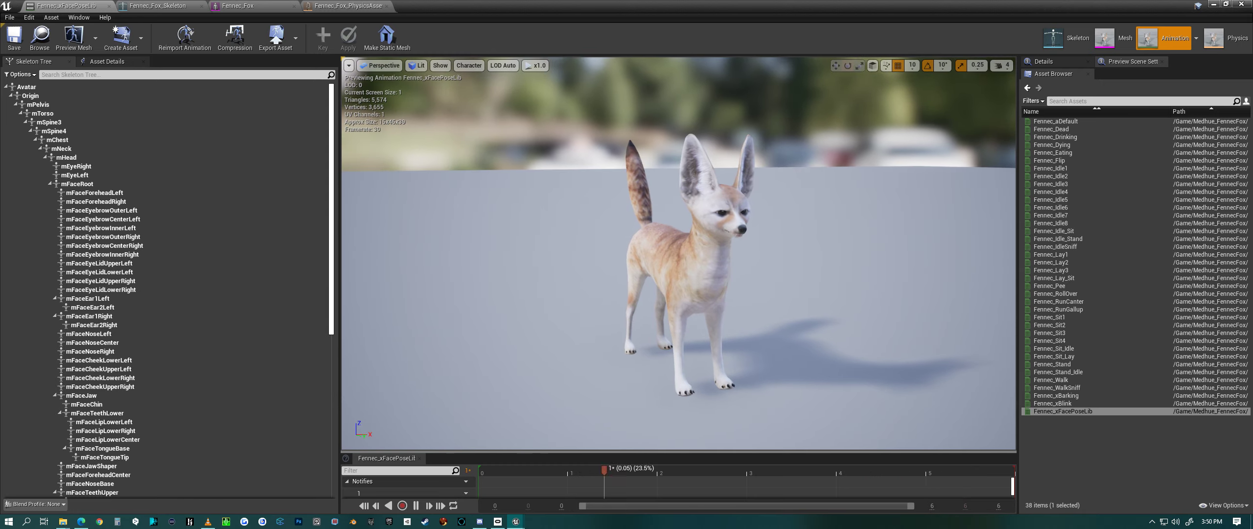